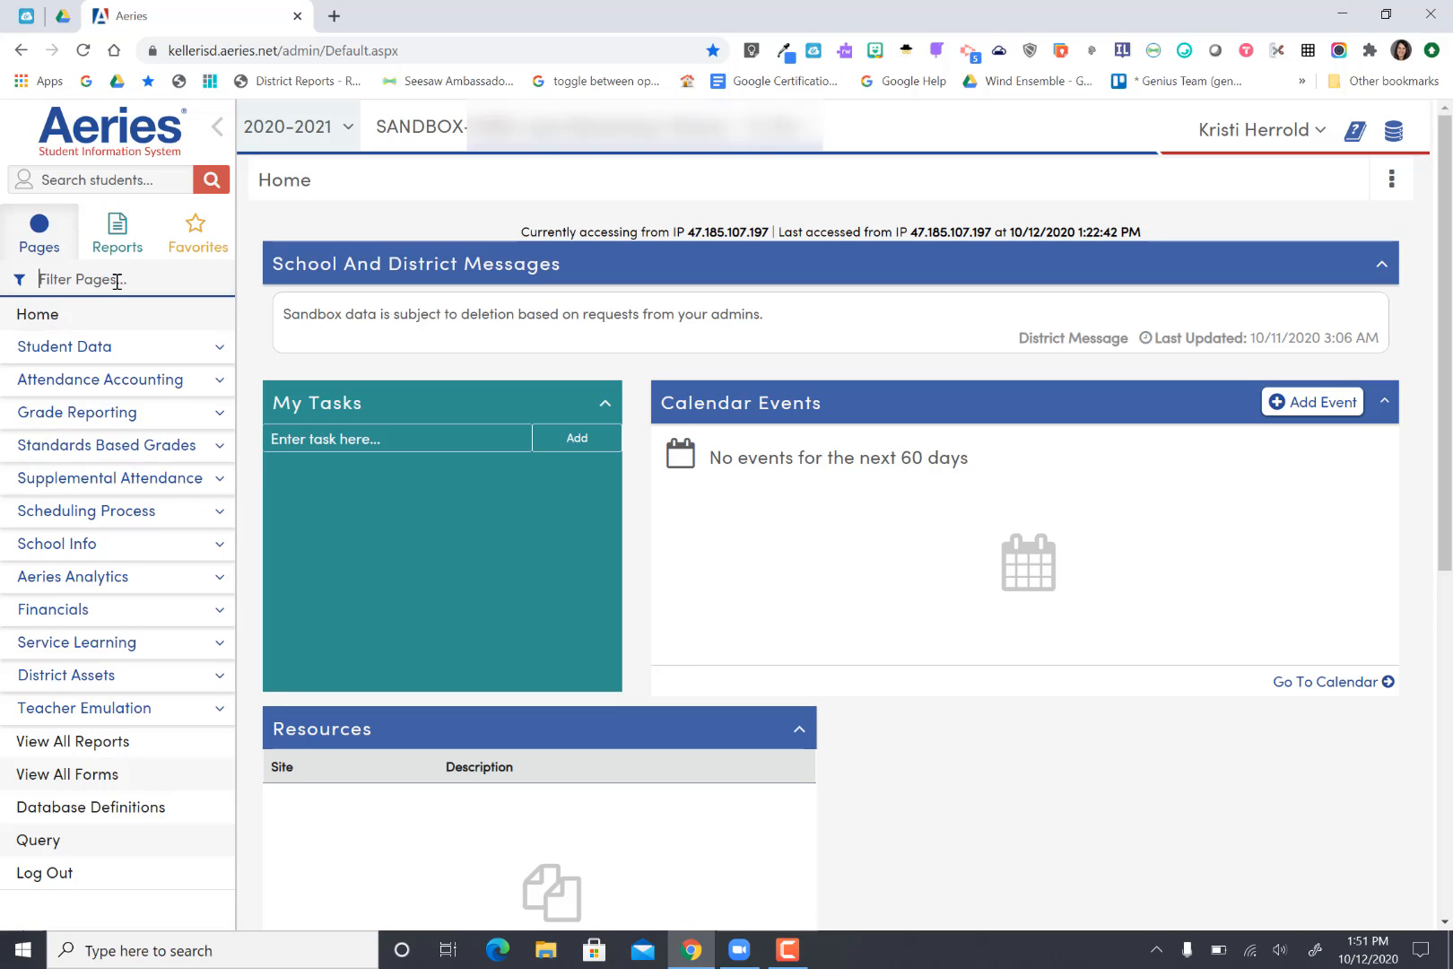
Step: Filter the navigation pages for "standards based" and open Standards Based By Teacher
text(standar)
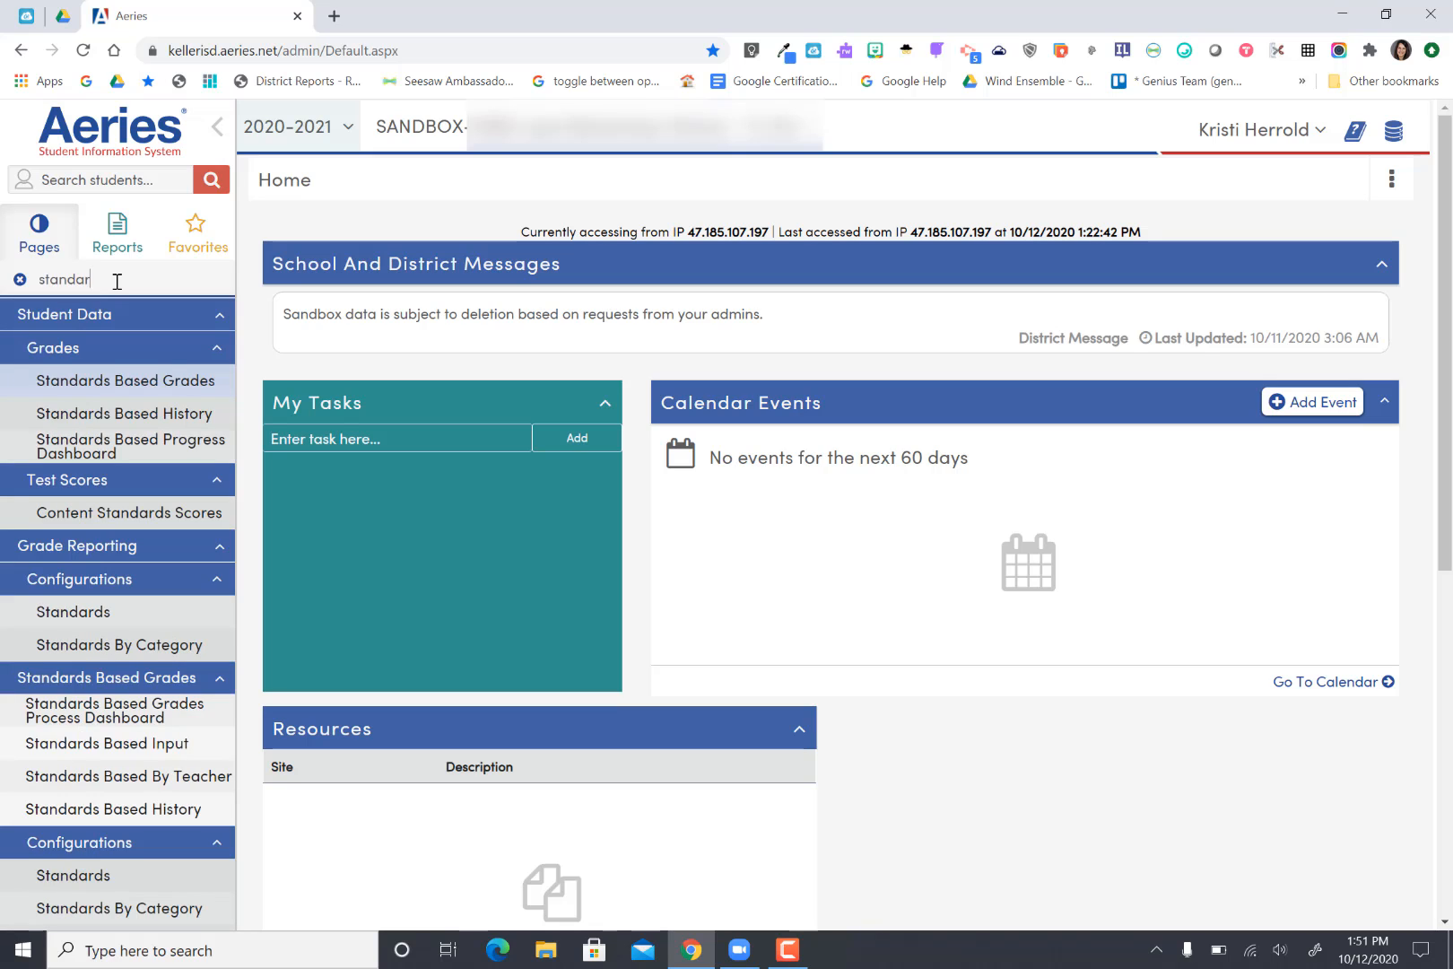
text(ds based)
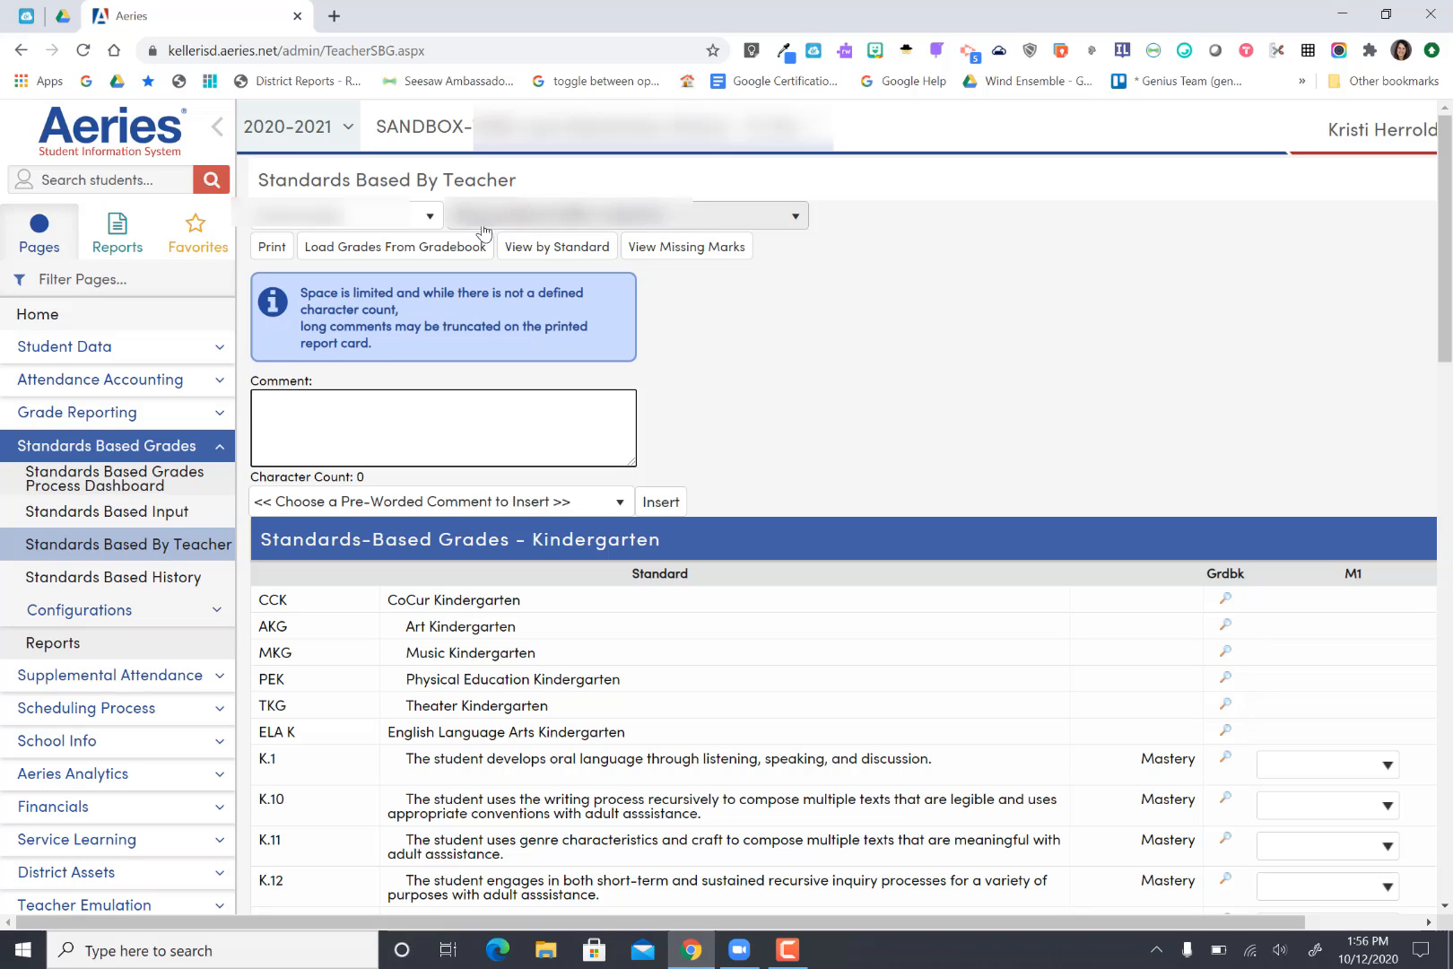
Step: Choose a student from the student list to grade
click(794, 220)
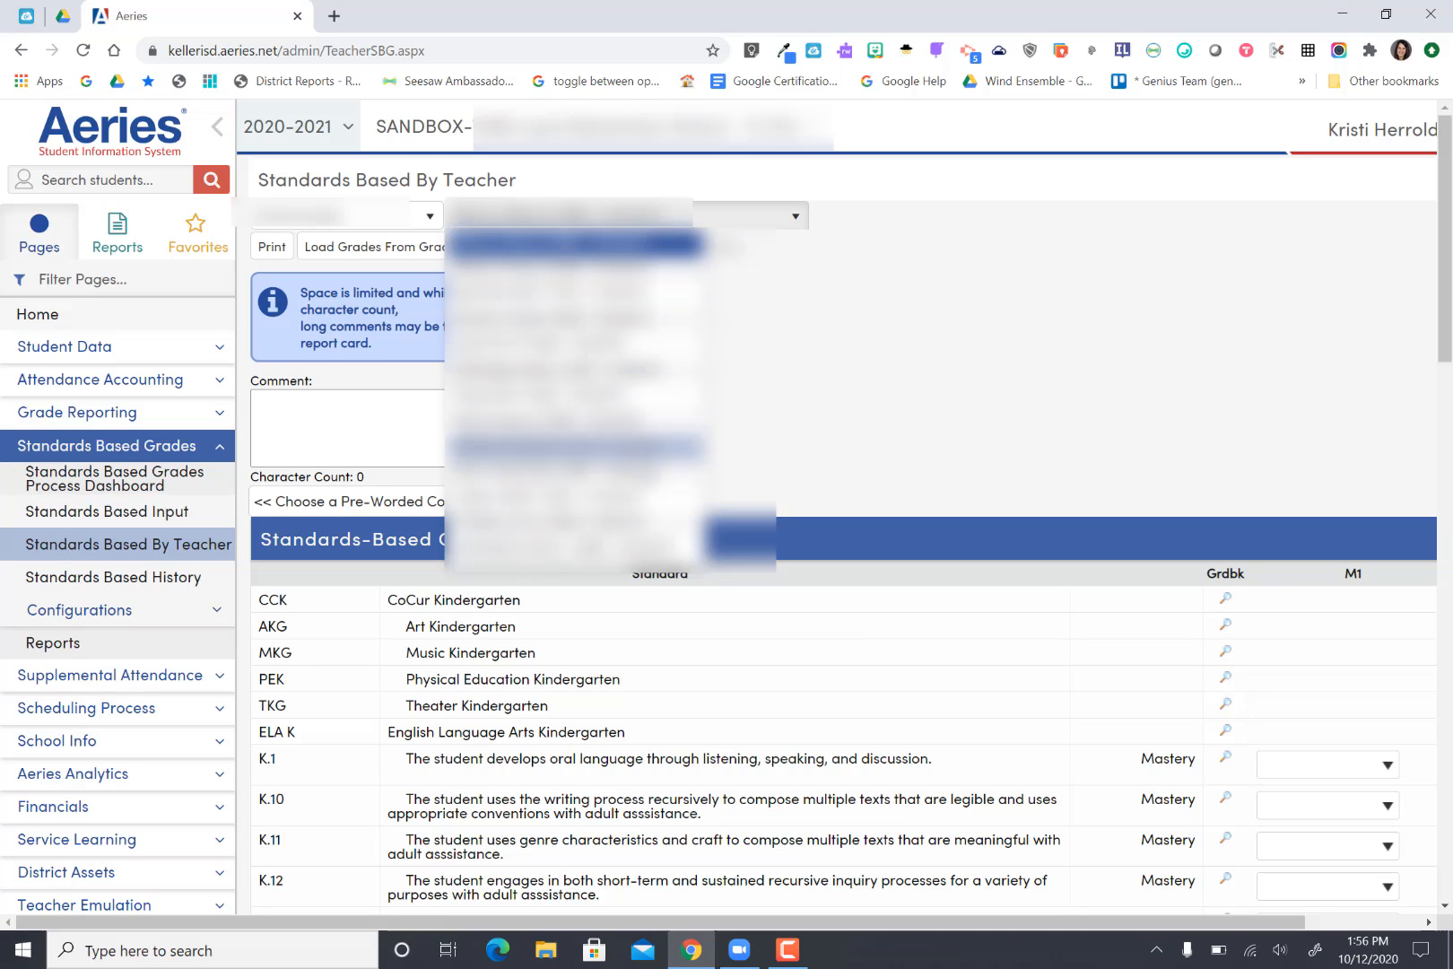
click(917, 348)
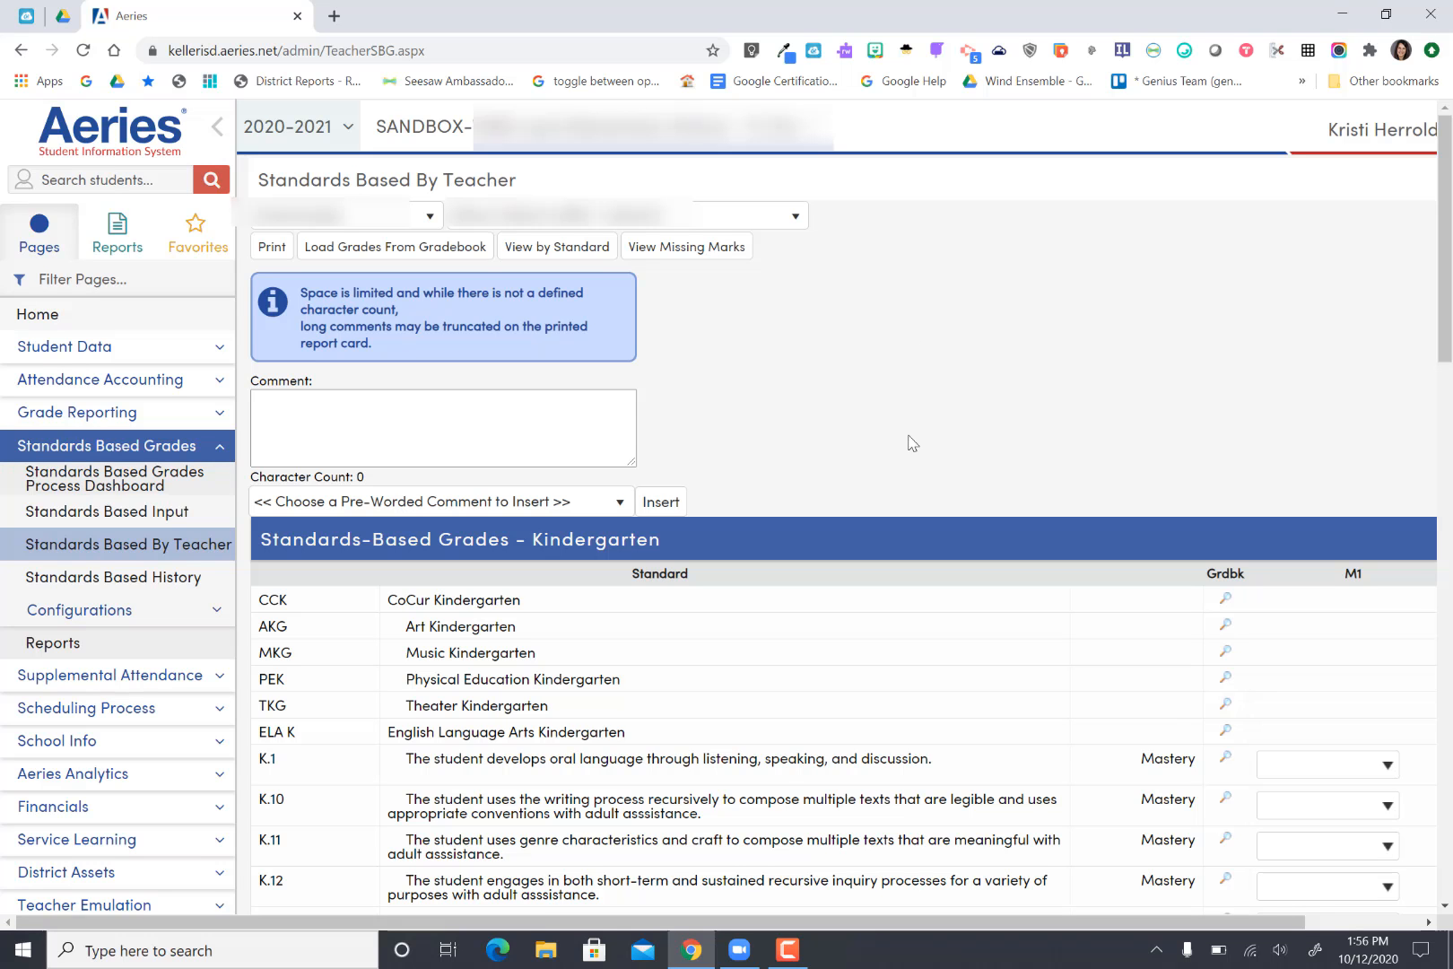
Step: Mark standard K.1 as "2 .. Sometimes" and K.10 as "4 .. Independent" for M1
scroll(932, 610, down, 1)
scroll(944, 700, down, 3)
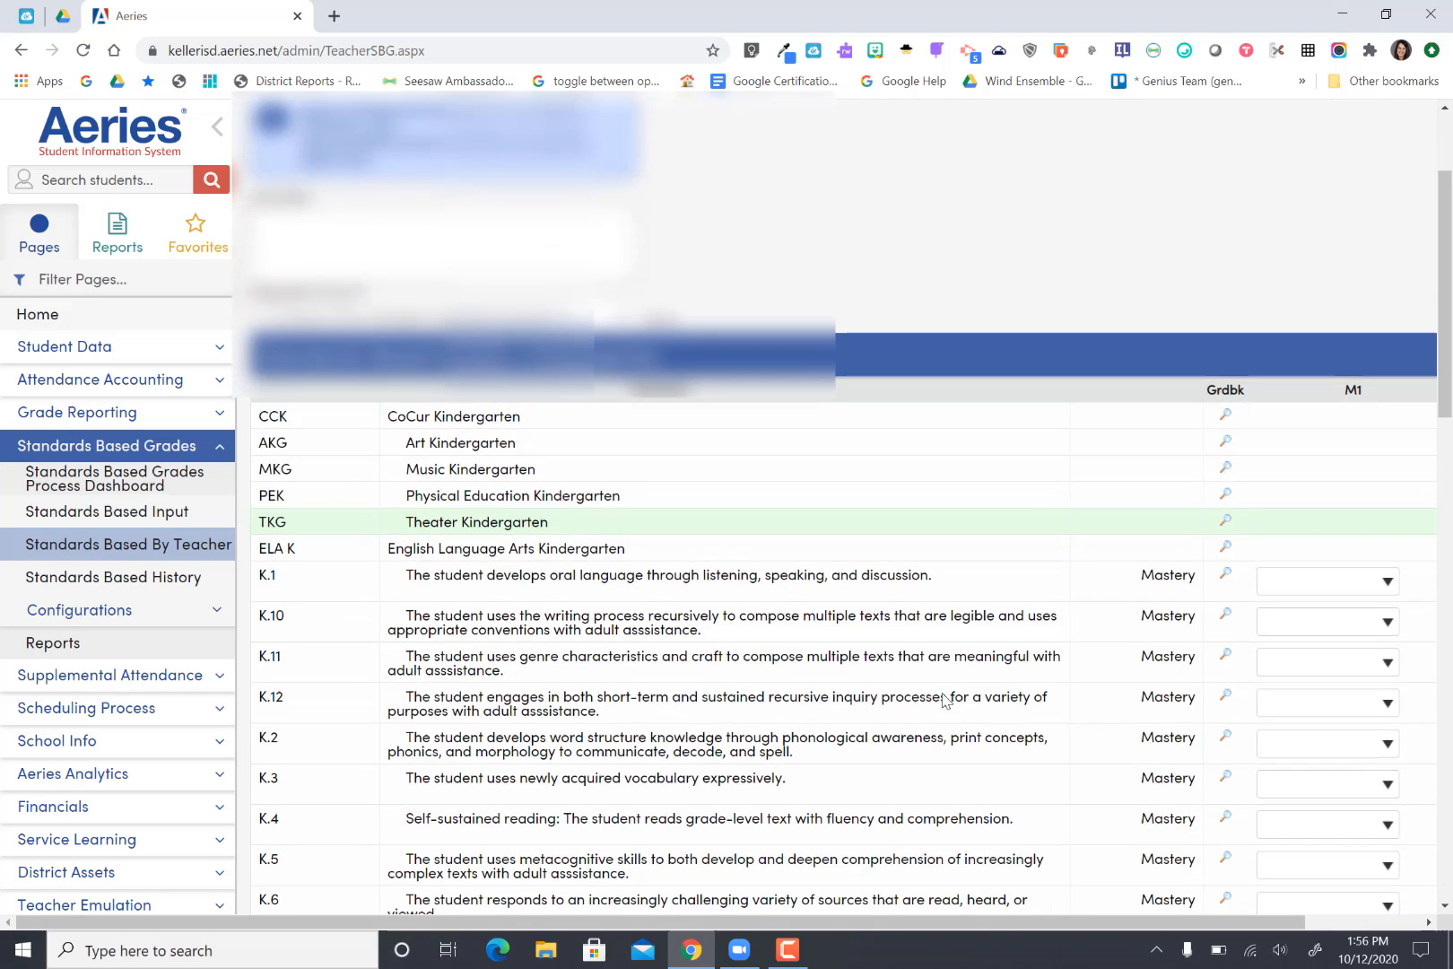
scroll(944, 700, down, 1)
scroll(944, 700, down, 1)
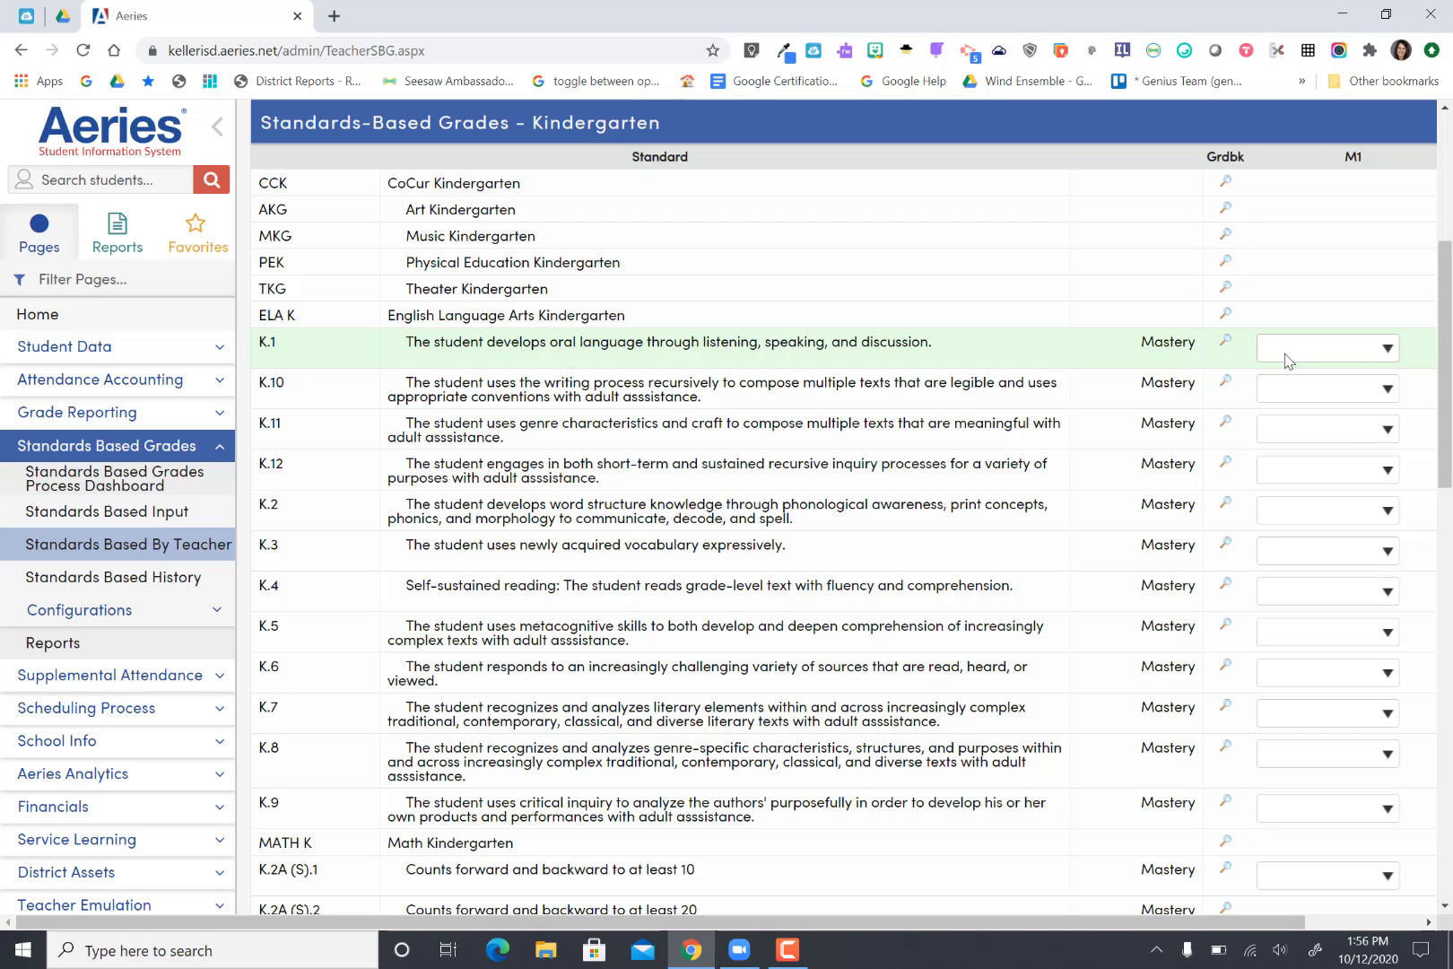
click(1377, 348)
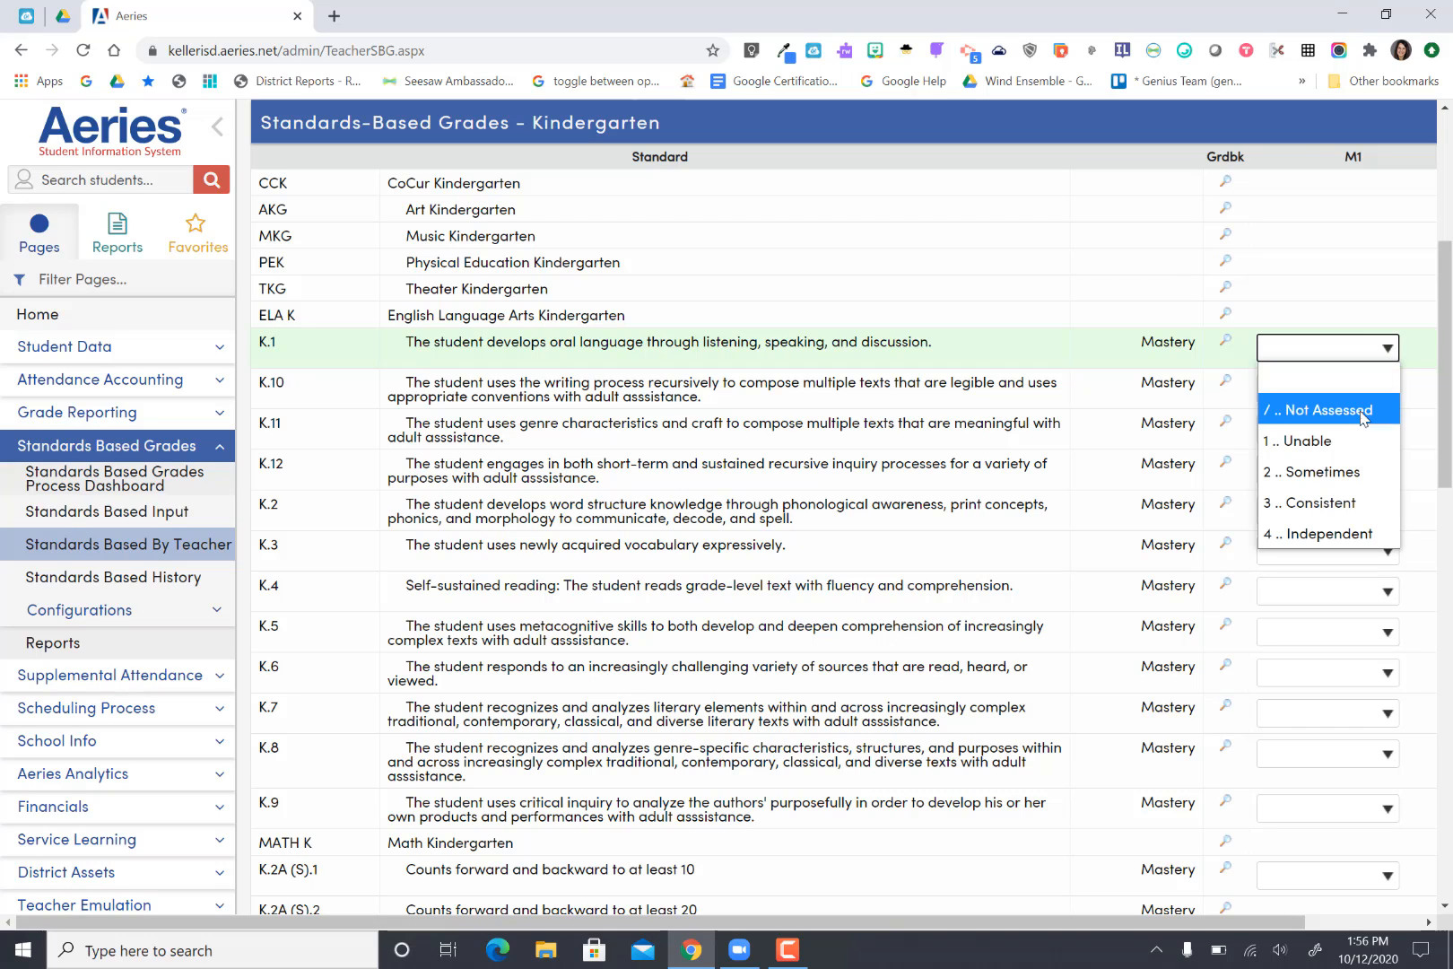
click(1323, 472)
click(1382, 391)
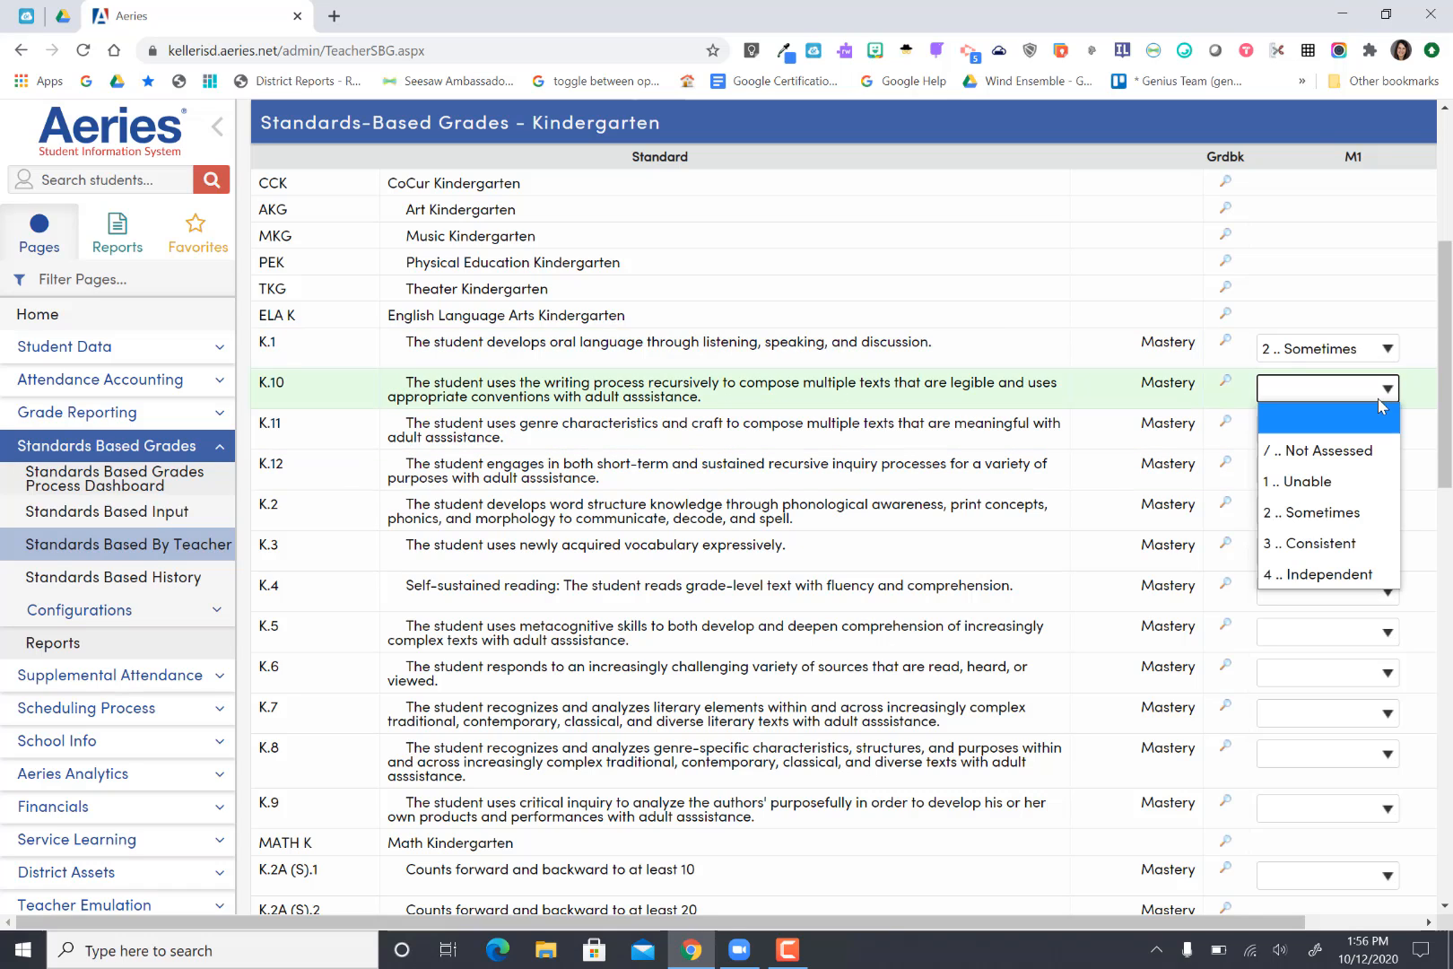
click(1353, 574)
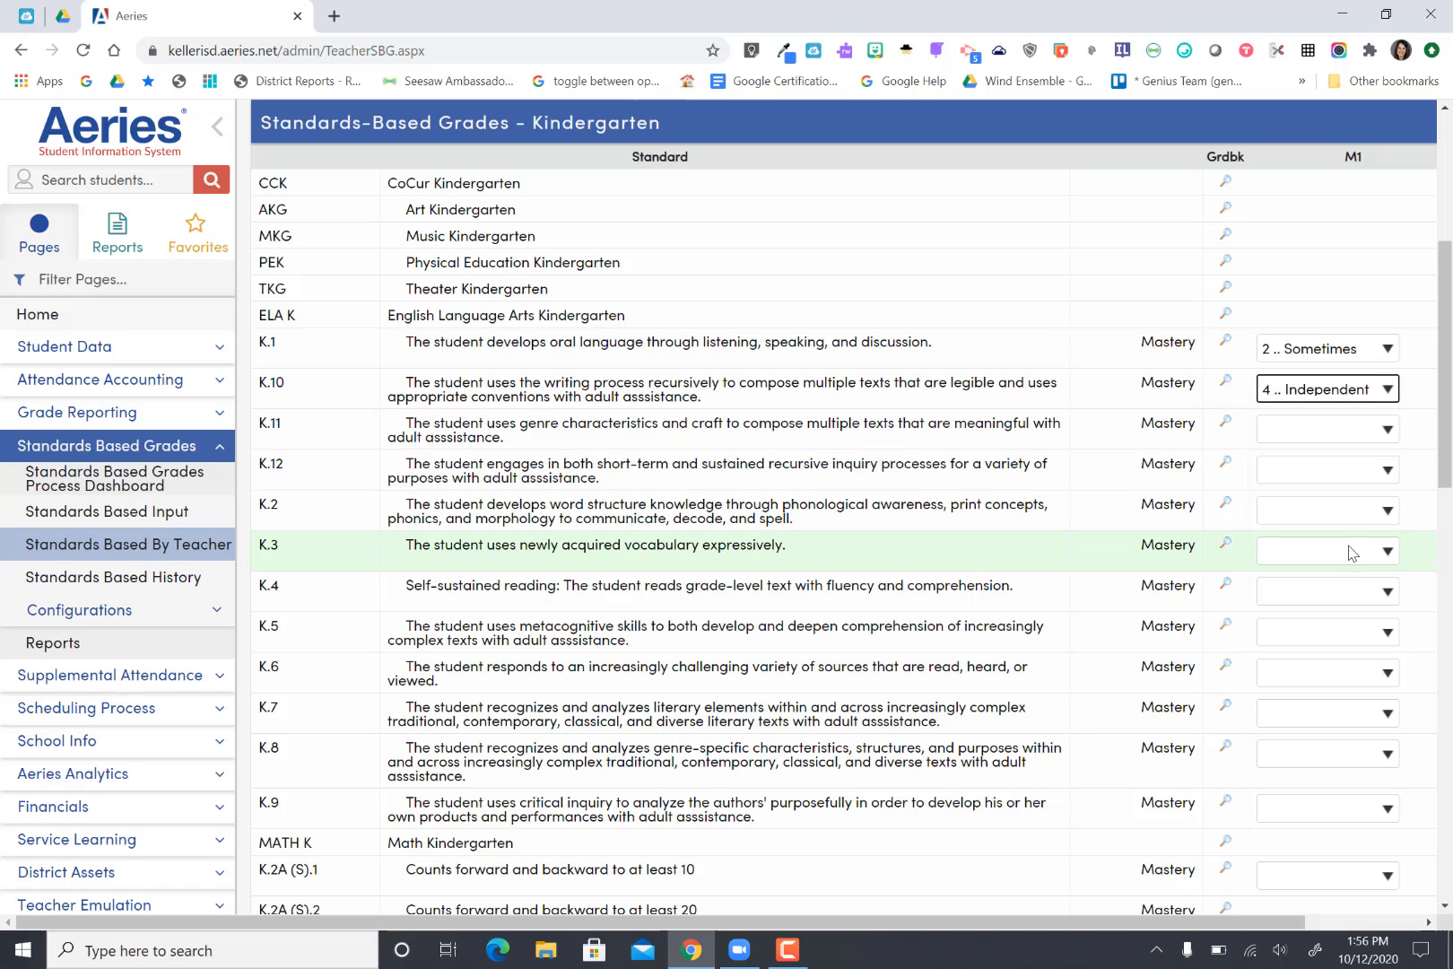
Step: Mark K.11 as "2 .. Sometimes", K.12 as "1 .. Unable", and K.2 as "4 .. Independent" for M1
click(1368, 436)
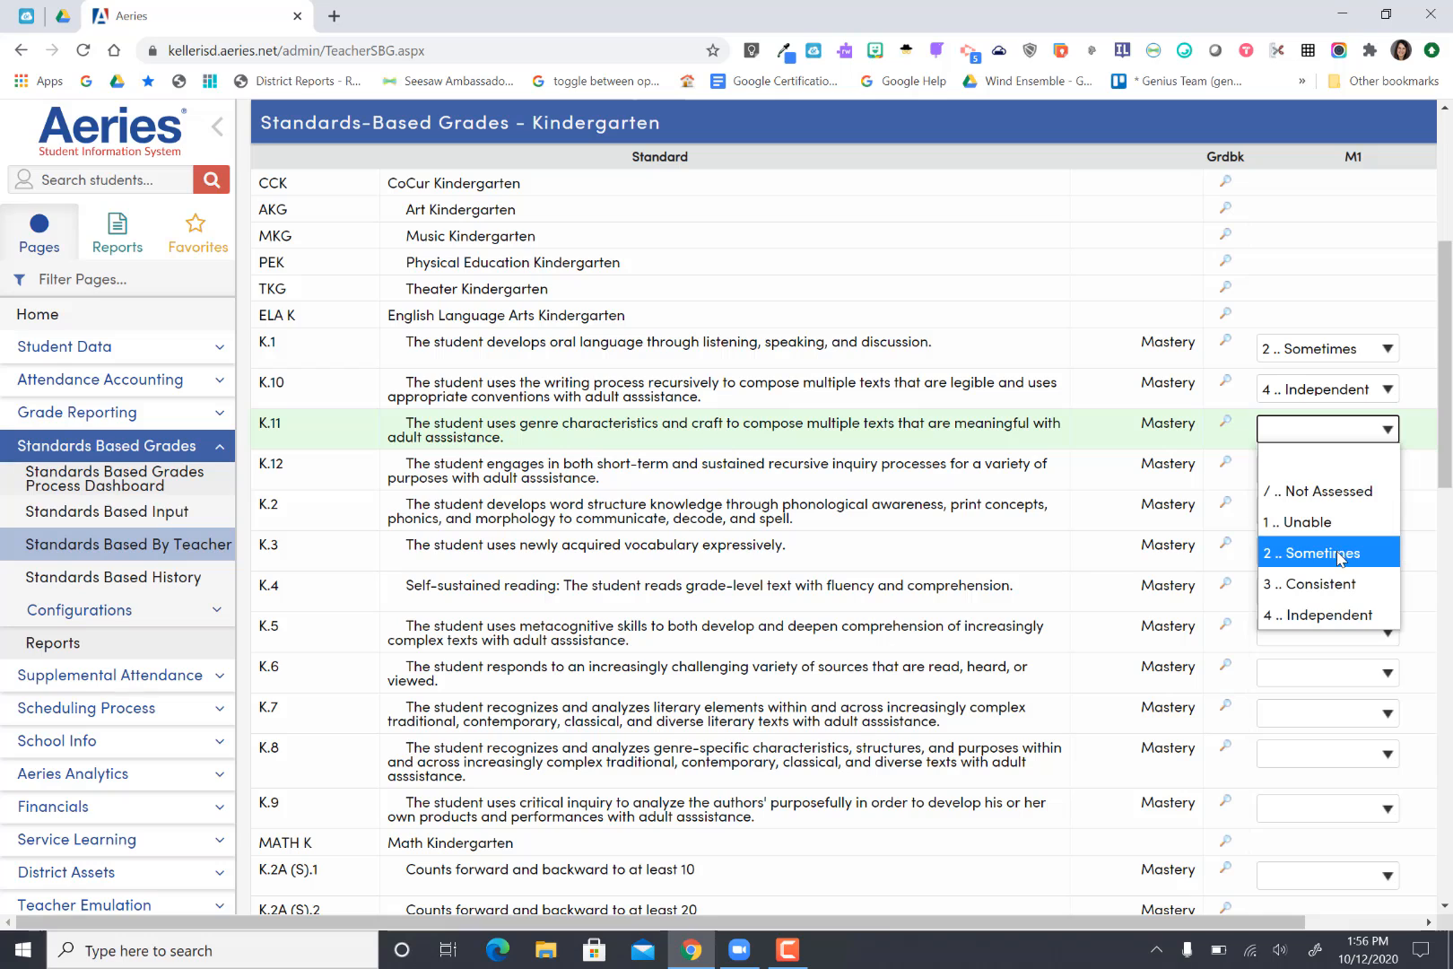
click(1339, 554)
click(1362, 476)
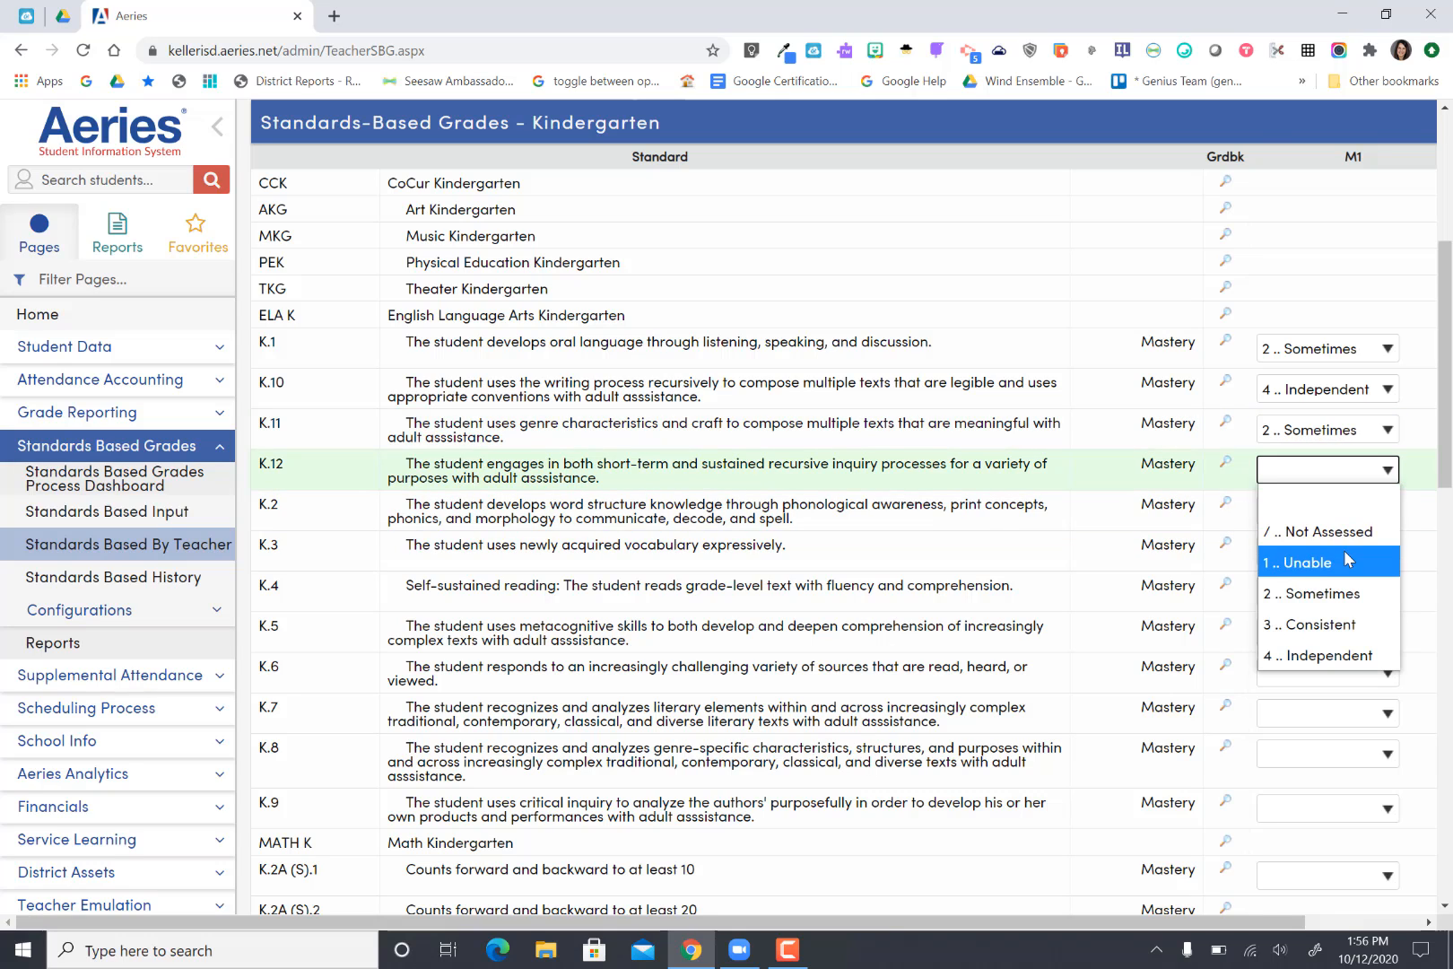
click(1348, 560)
click(1381, 509)
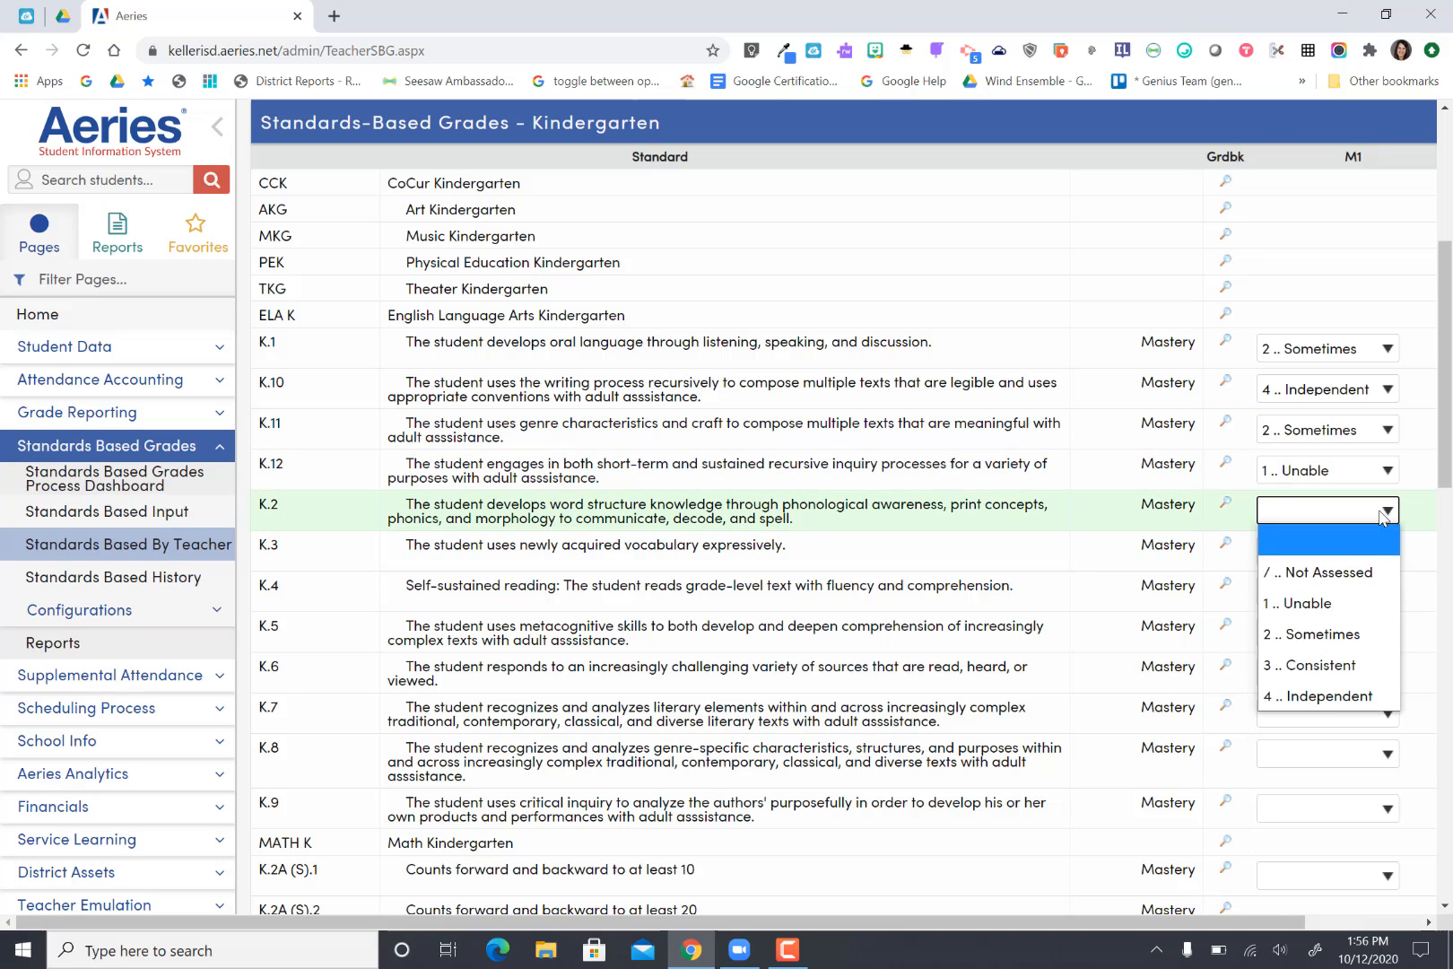
click(1336, 697)
Step: Mark standards K.3 and K.4 as "2 .. Sometimes" for M1
click(1368, 552)
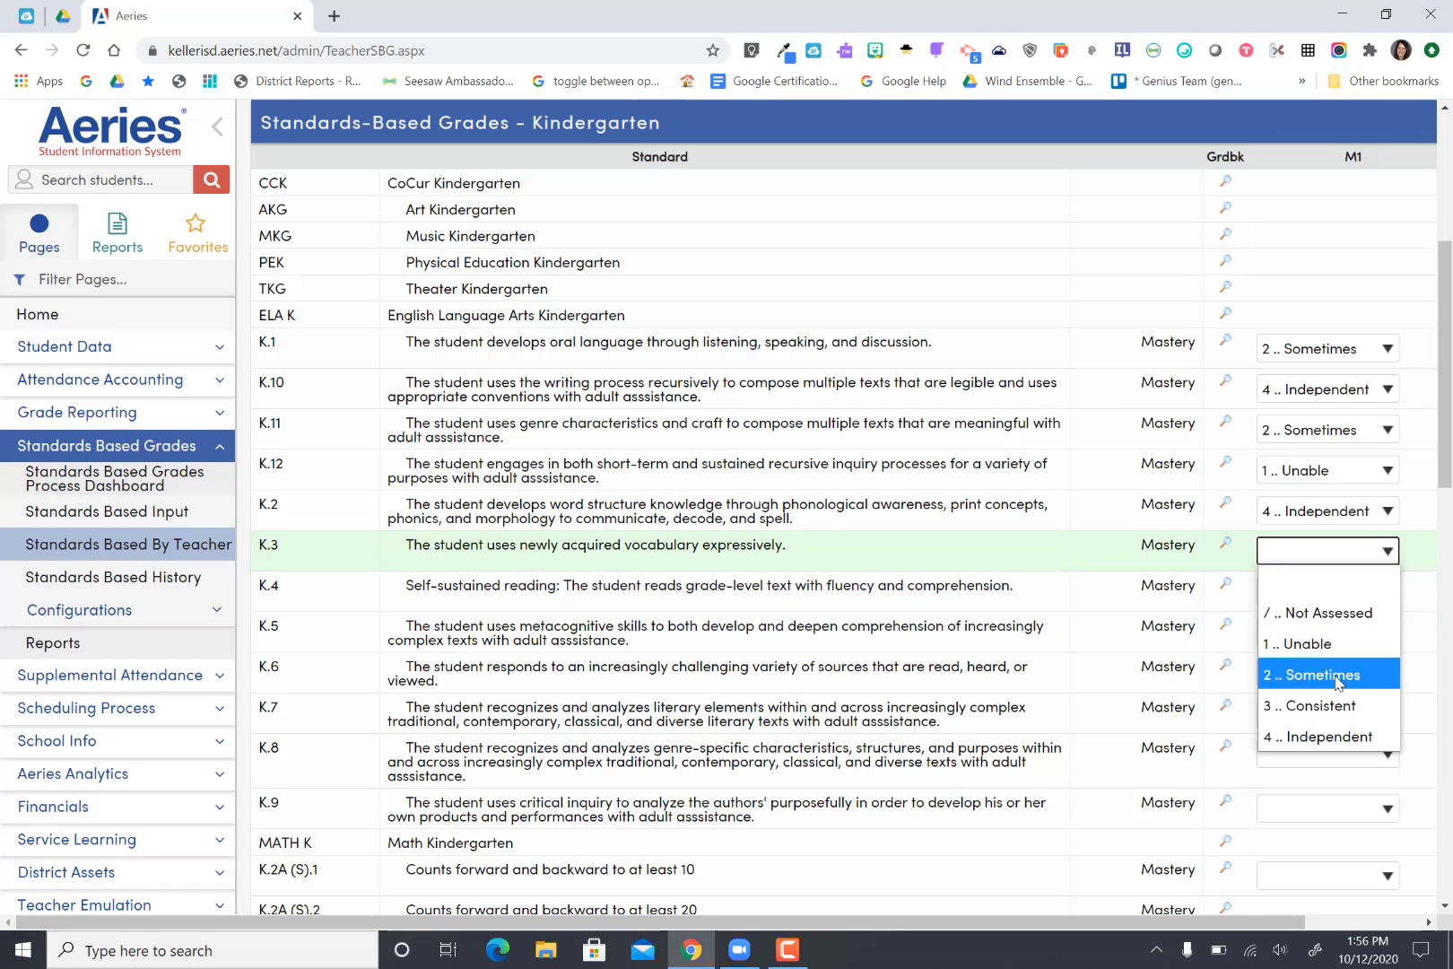
click(1338, 682)
click(1369, 592)
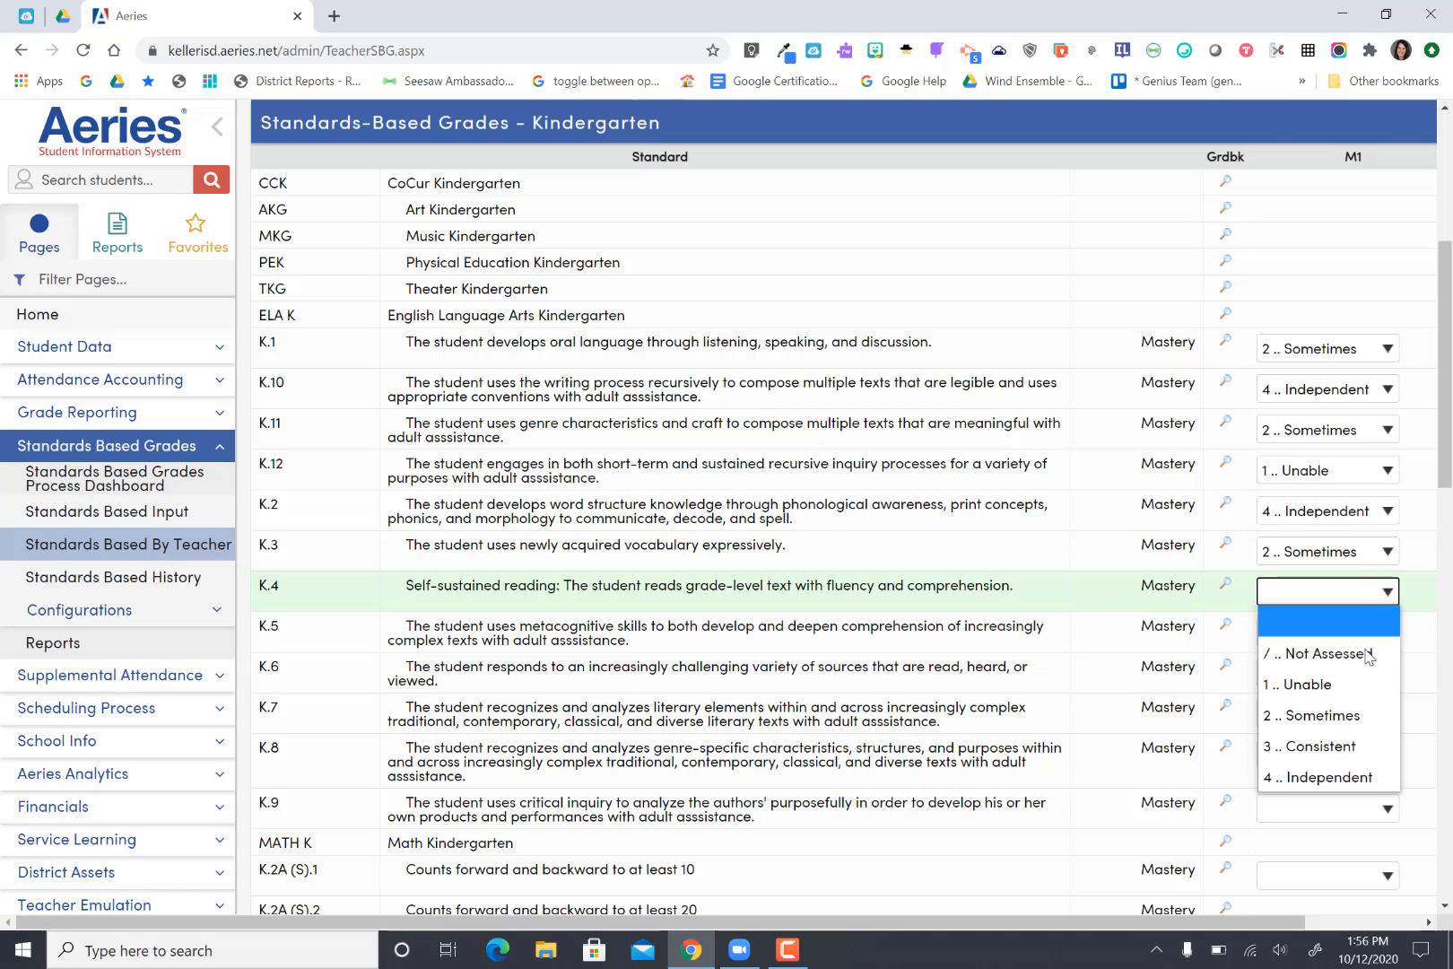
click(1354, 716)
Step: Set citizenship marks K.21A and K.21B to "E .. Excellent" for the student
scroll(1096, 679, down, 2)
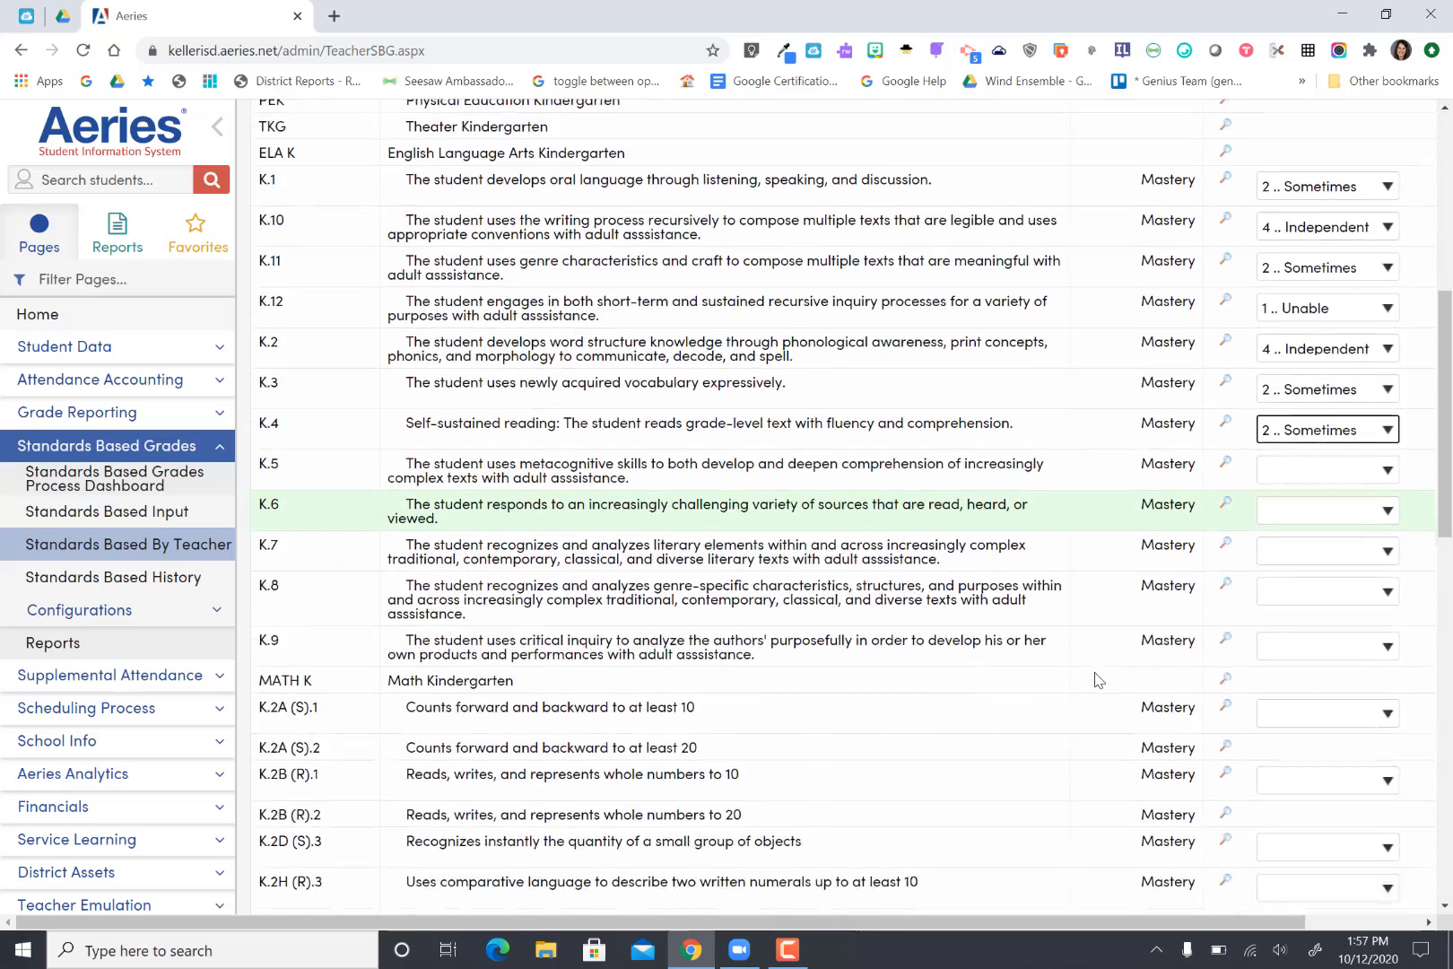
scroll(1096, 679, down, 6)
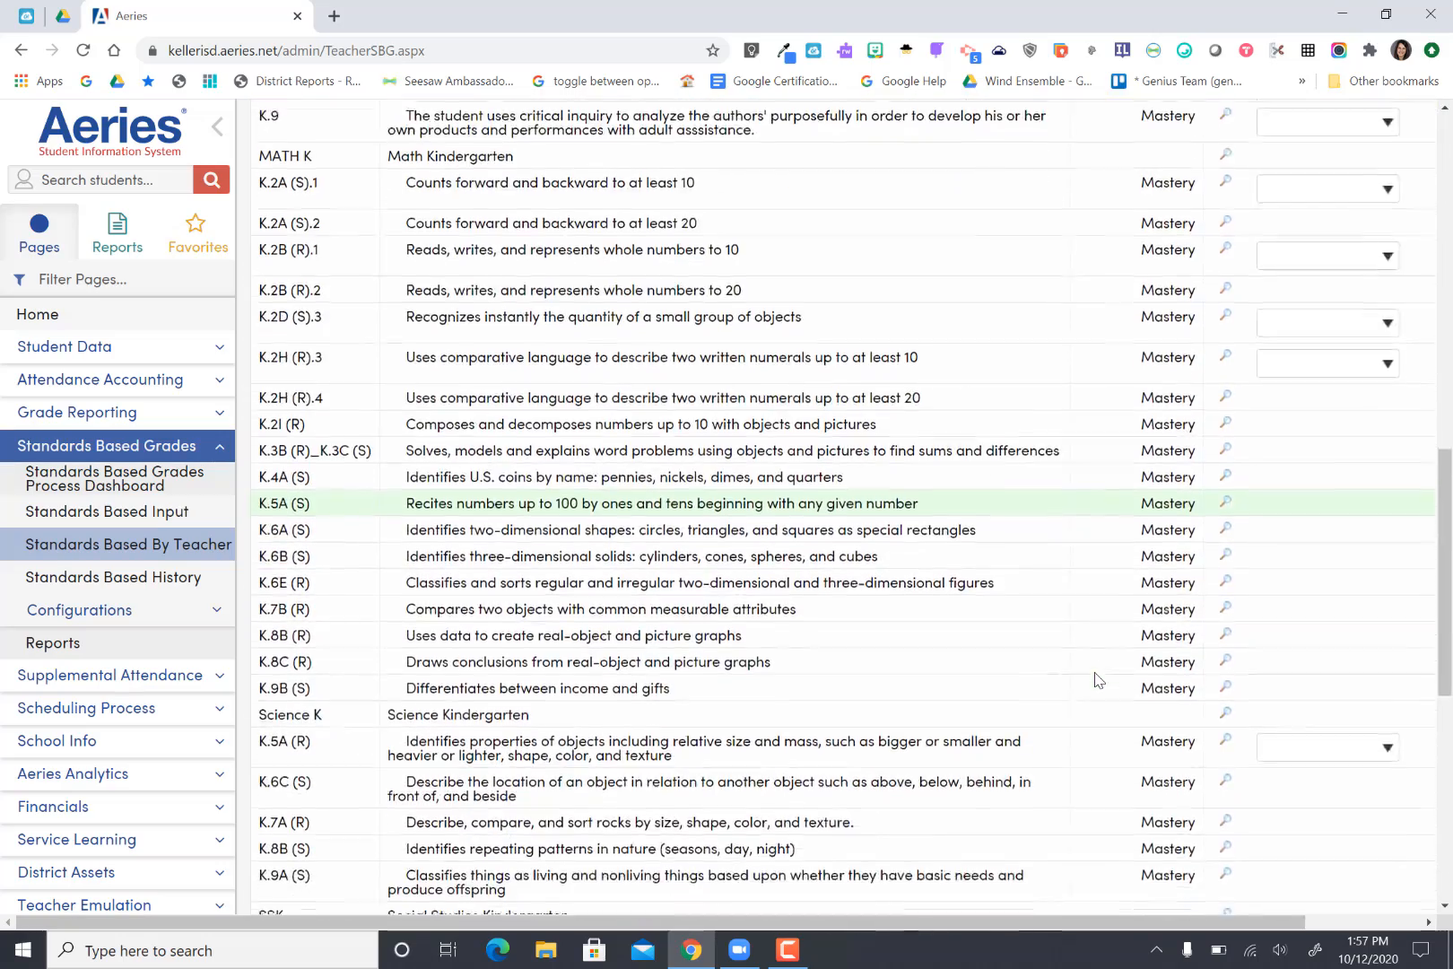
scroll(1096, 679, down, 1)
scroll(1097, 679, up, 1)
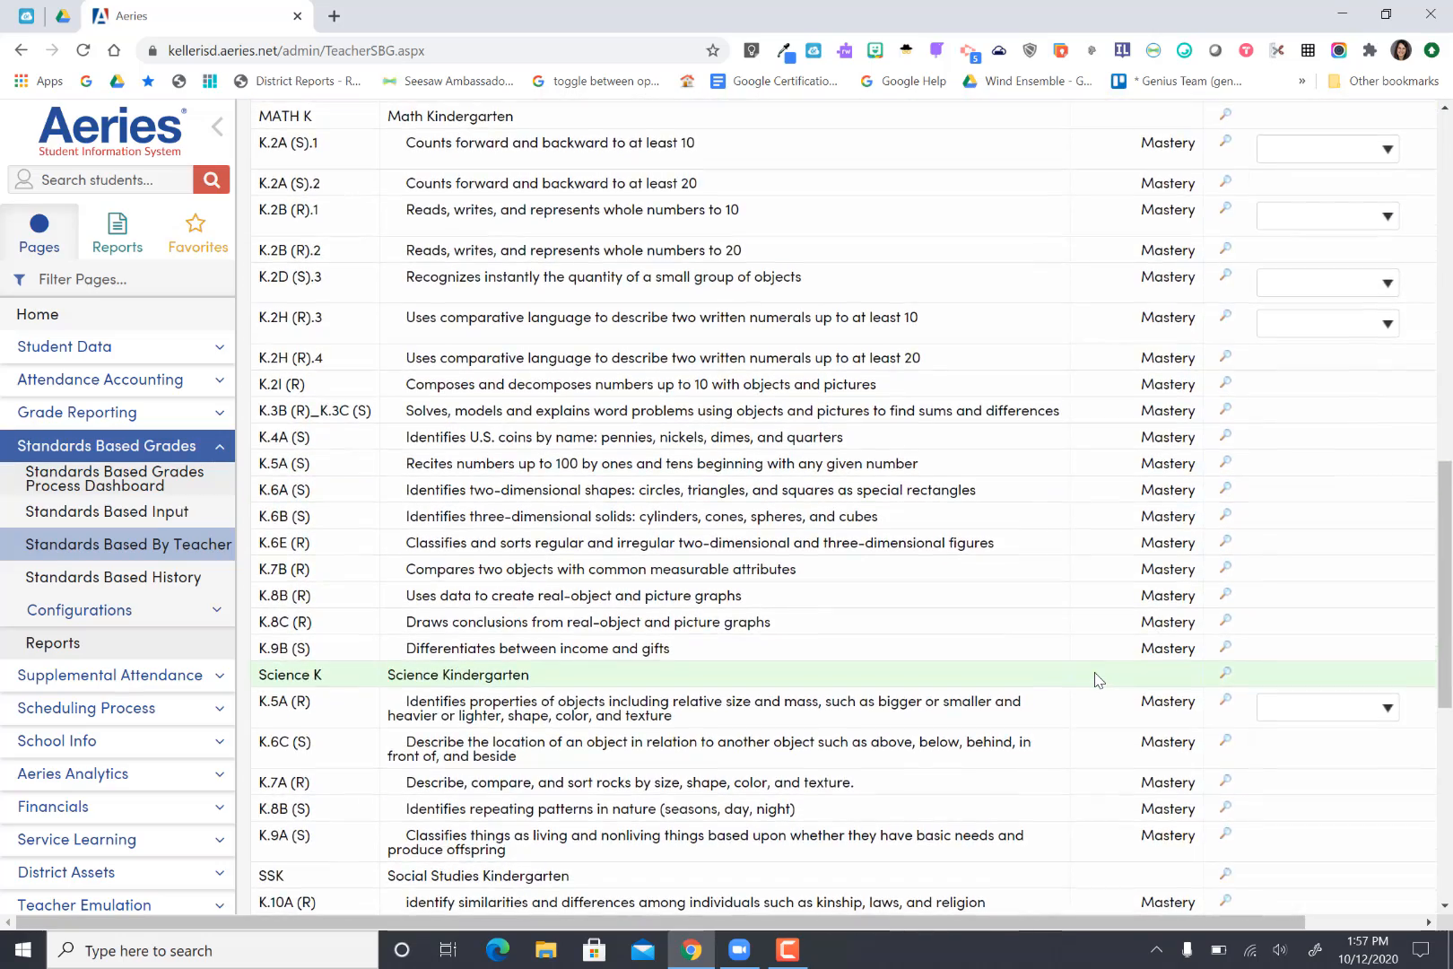
scroll(1096, 679, down, 5)
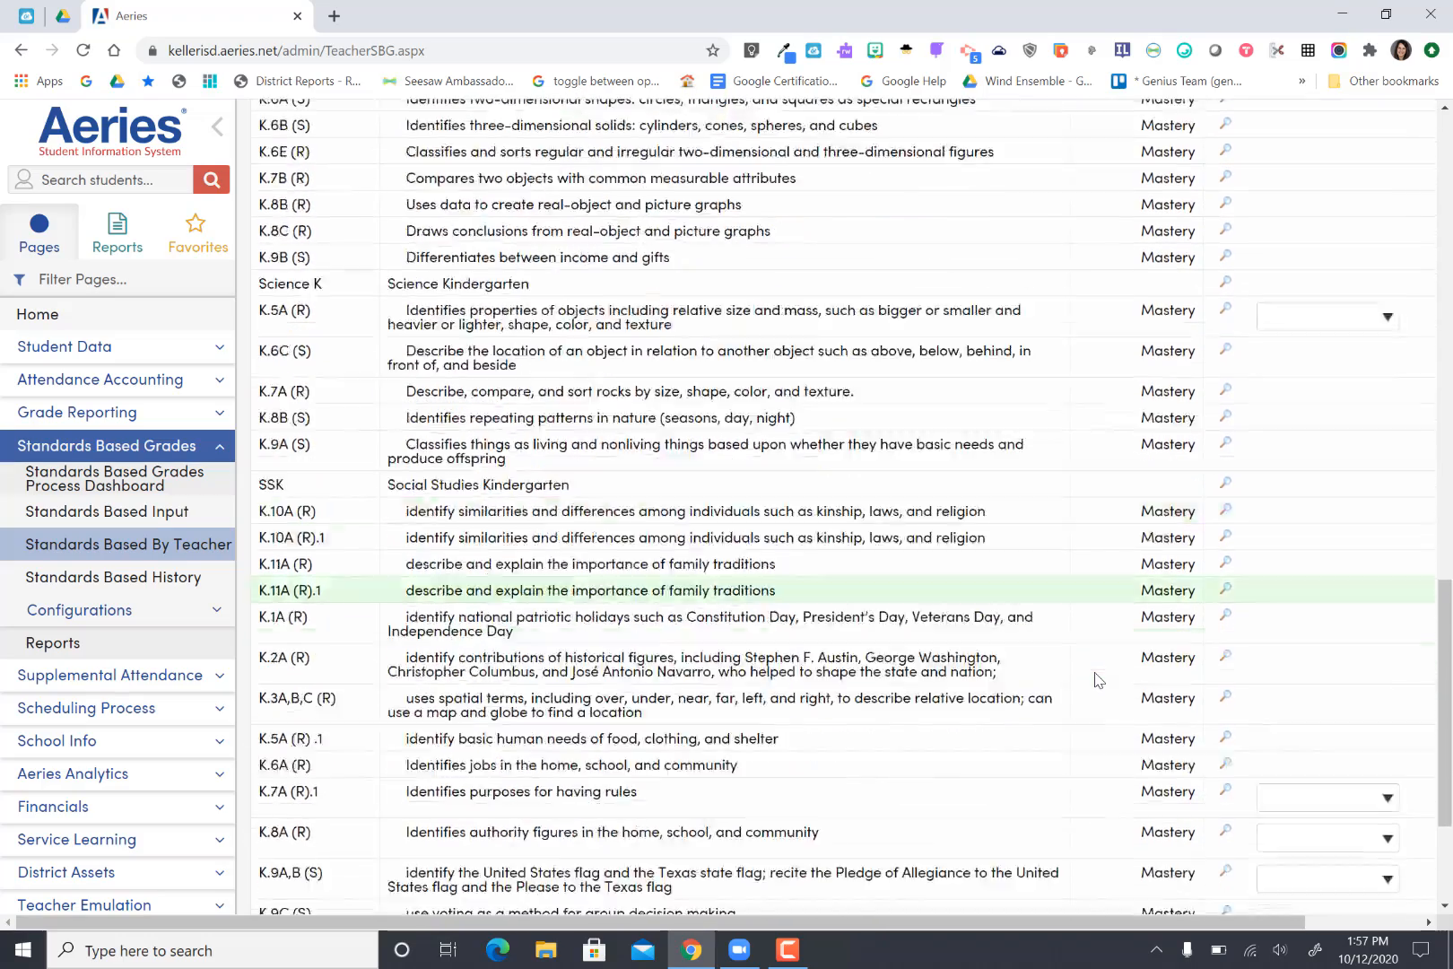
scroll(1096, 679, down, 3)
scroll(1097, 679, down, 1)
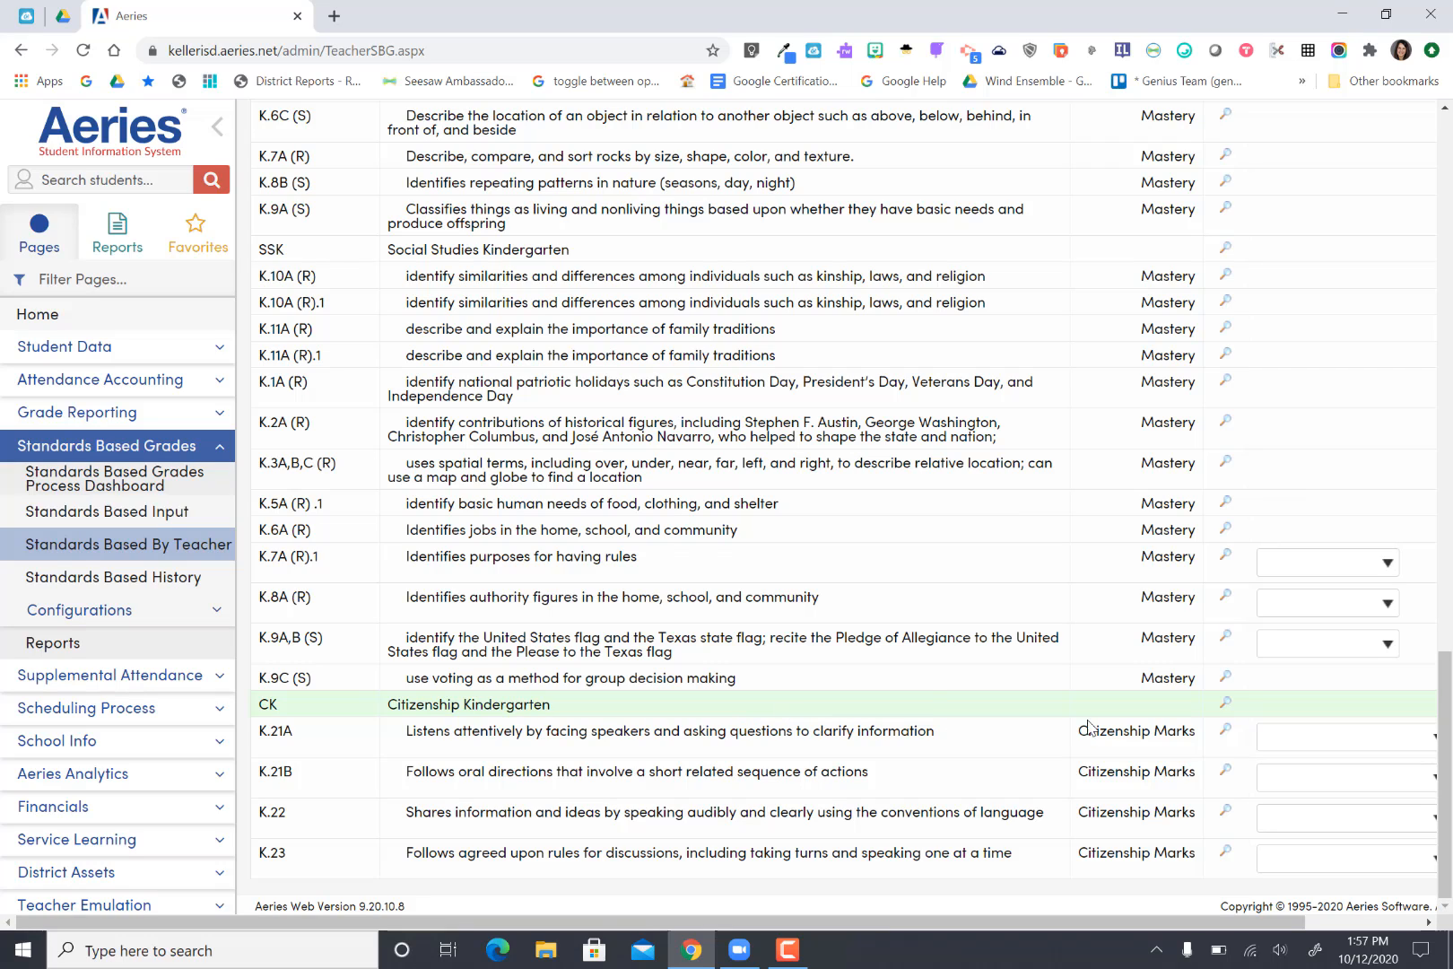
click(1279, 742)
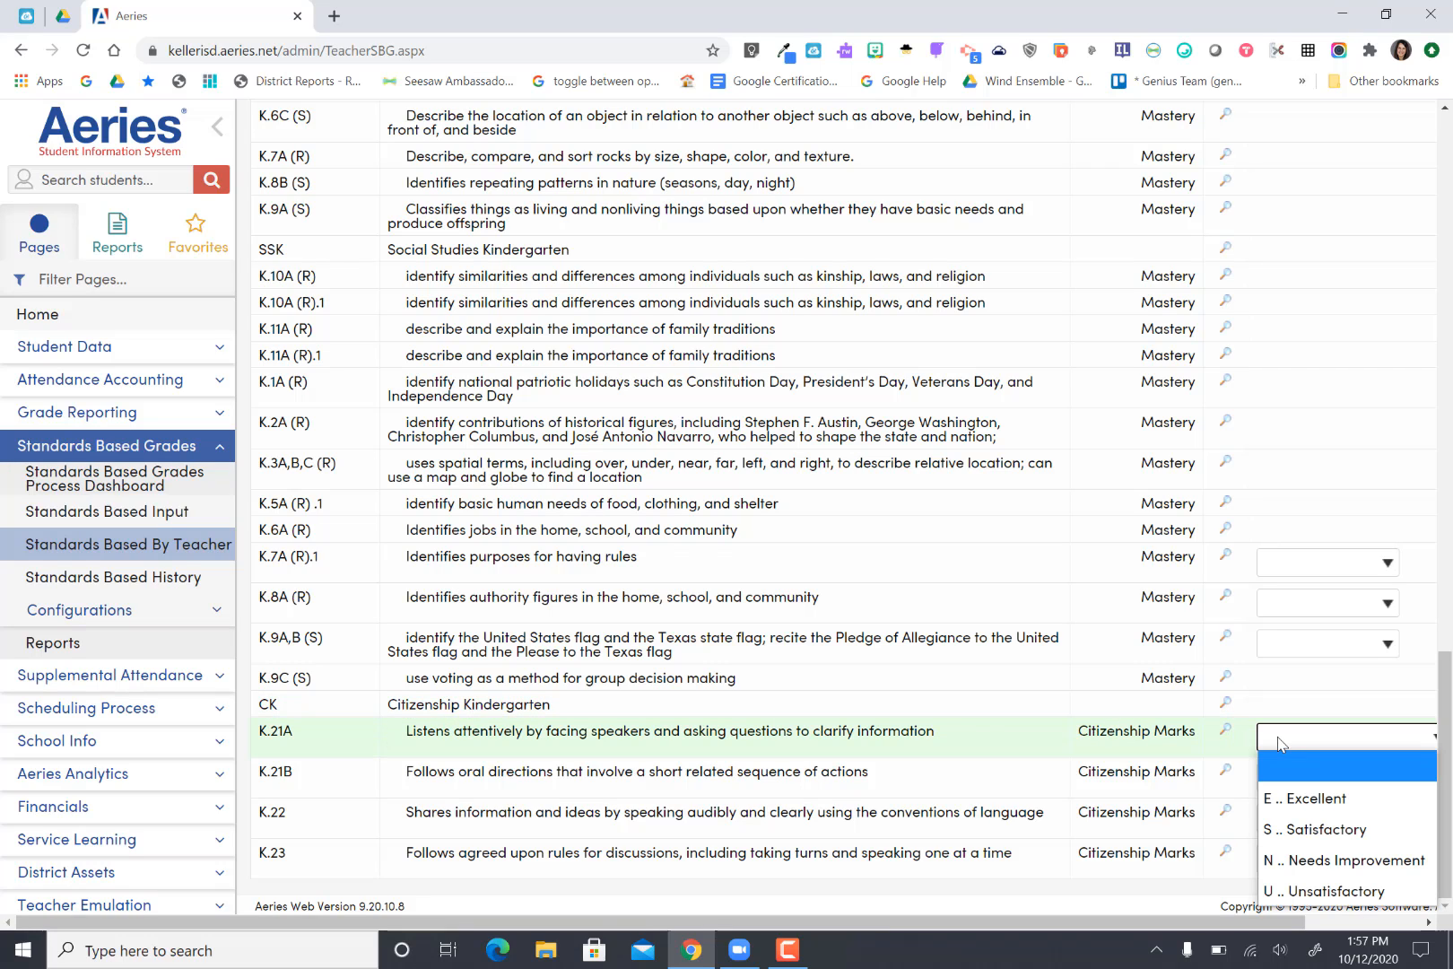
click(1285, 797)
click(1294, 790)
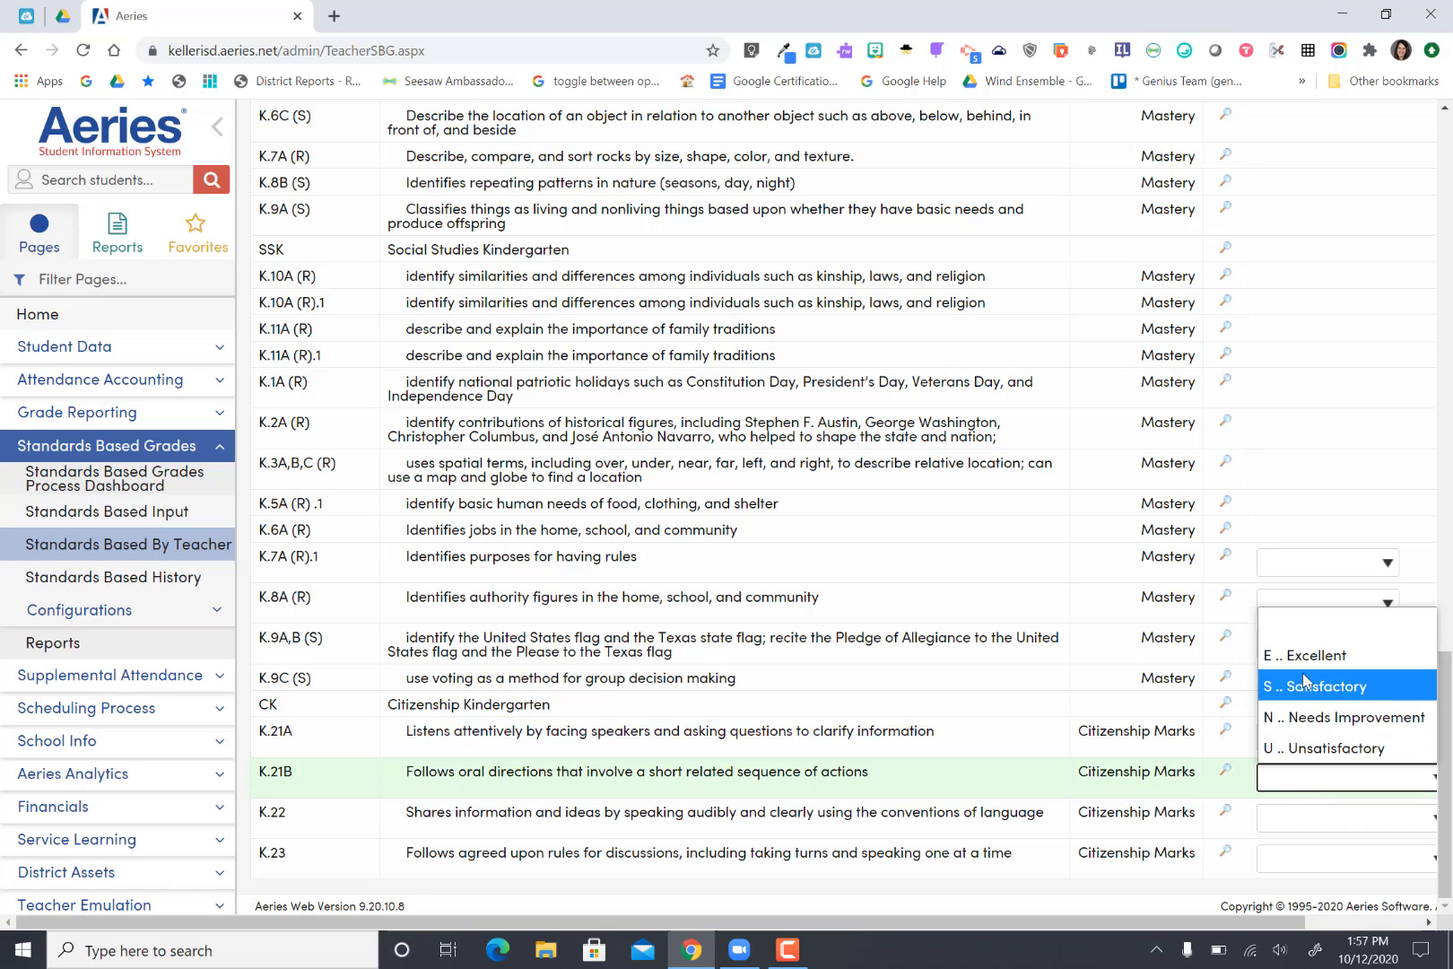
click(1300, 624)
Step: Set citizenship mark K.22 to "S .. Satisfactory" and K.23 to "E .. Excellent"
click(1277, 823)
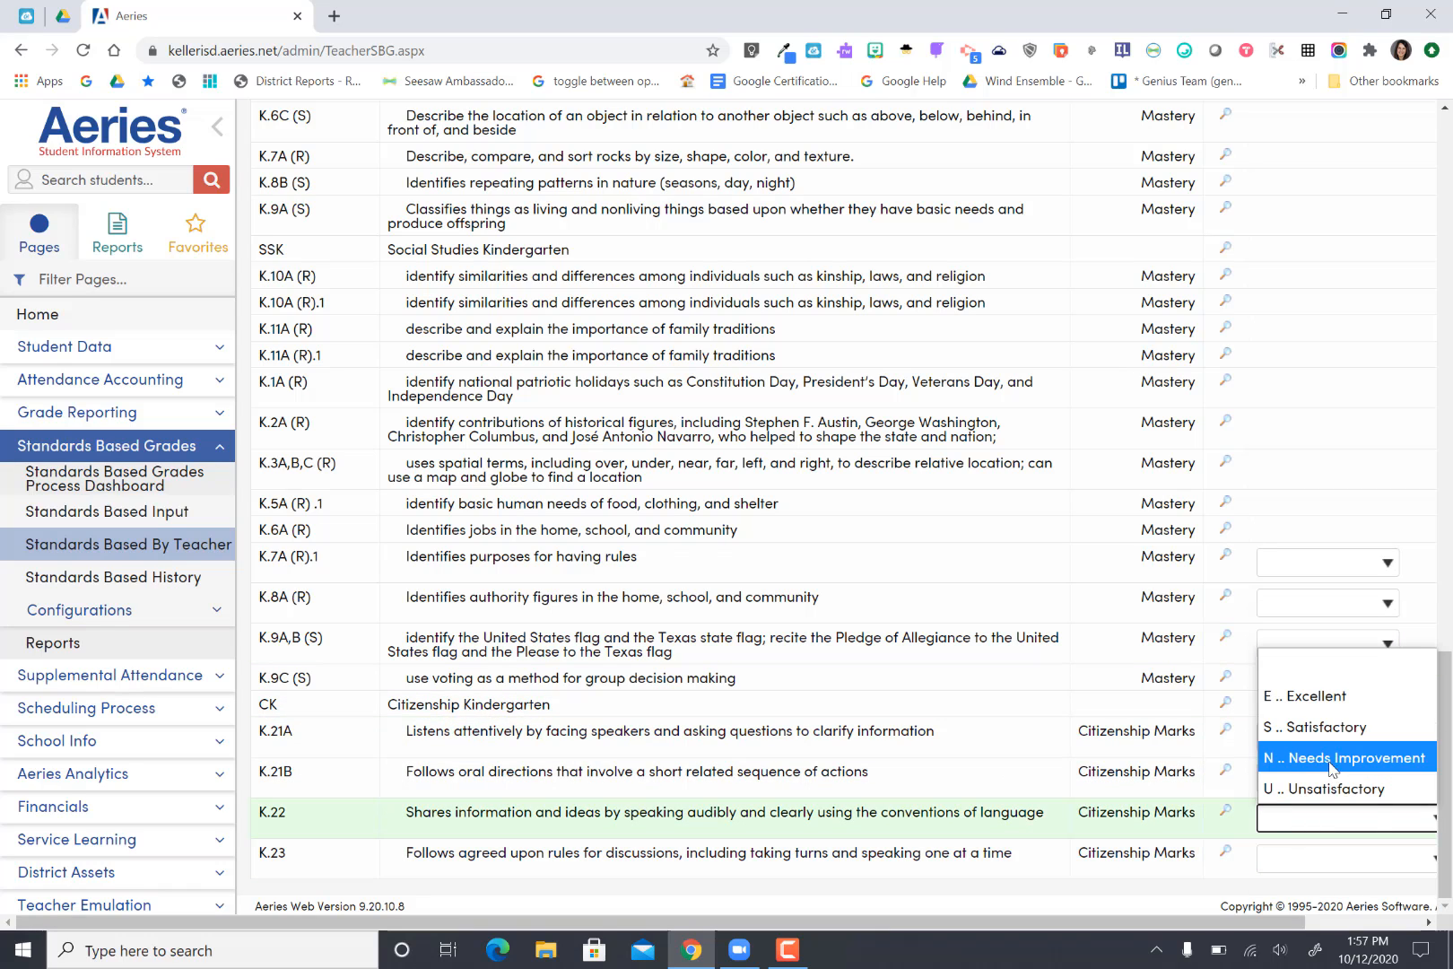
click(1320, 743)
click(1291, 868)
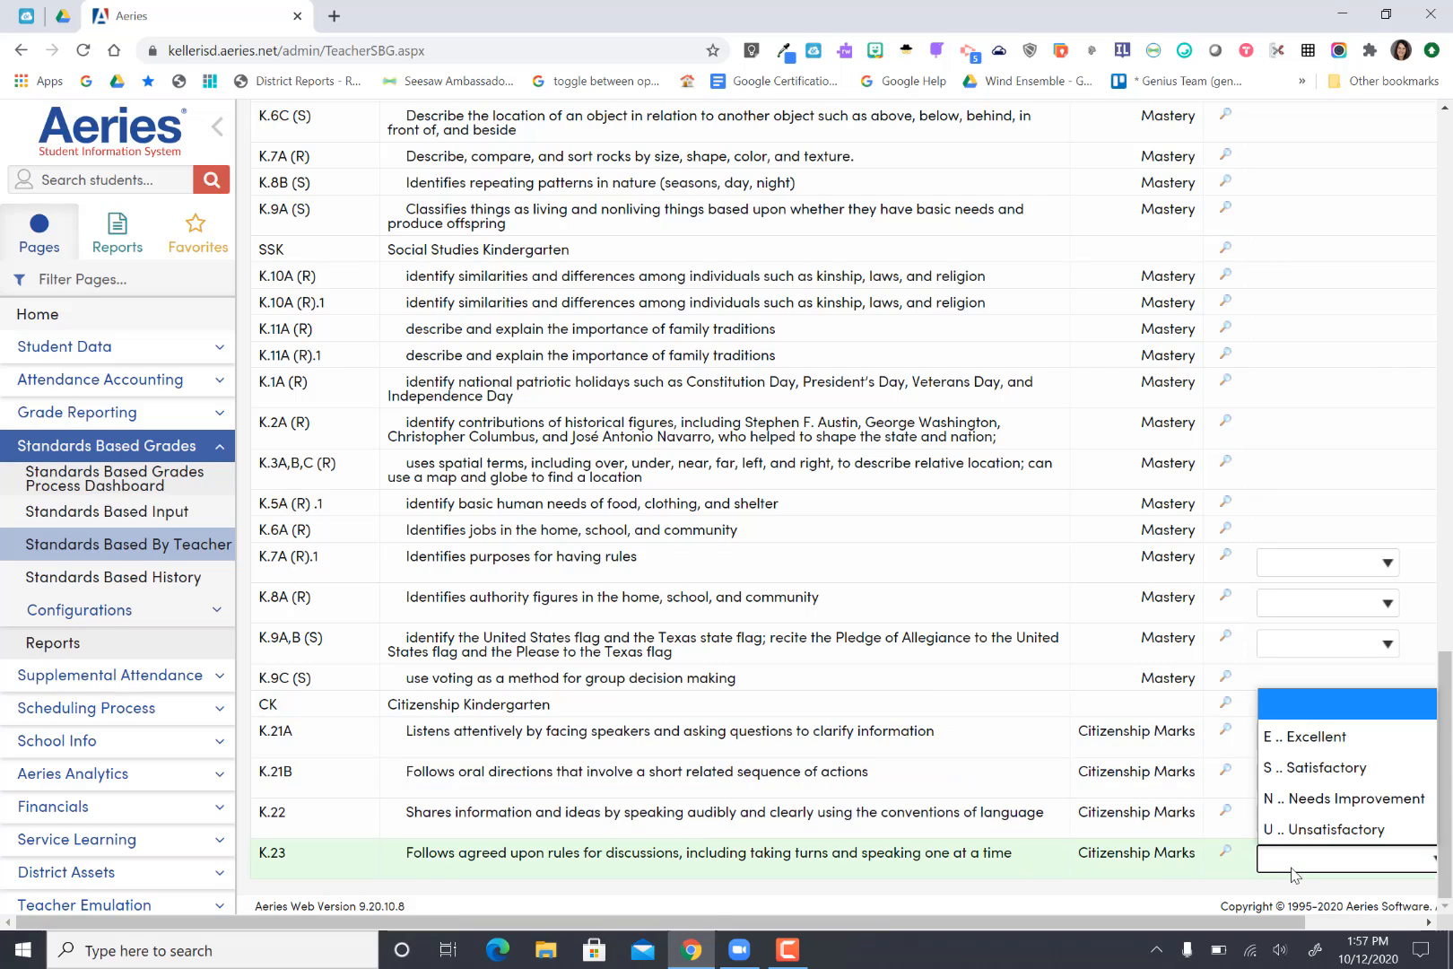
click(1316, 745)
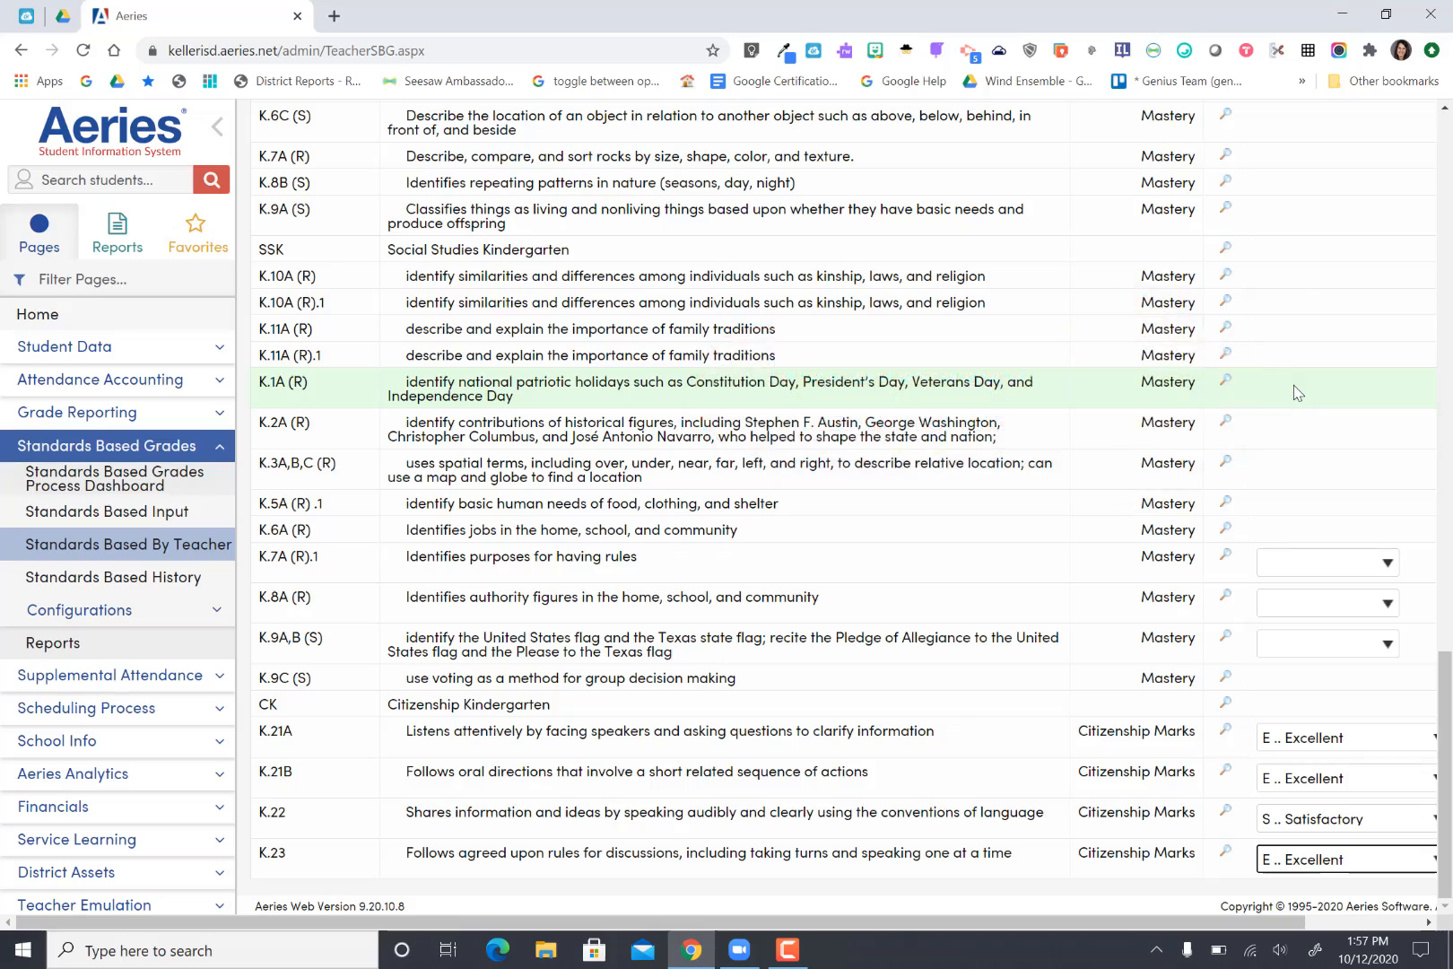
Step: Switch the grading page to view by standard instead of by student
scroll(1294, 387, up, 6)
scroll(1295, 392, up, 10)
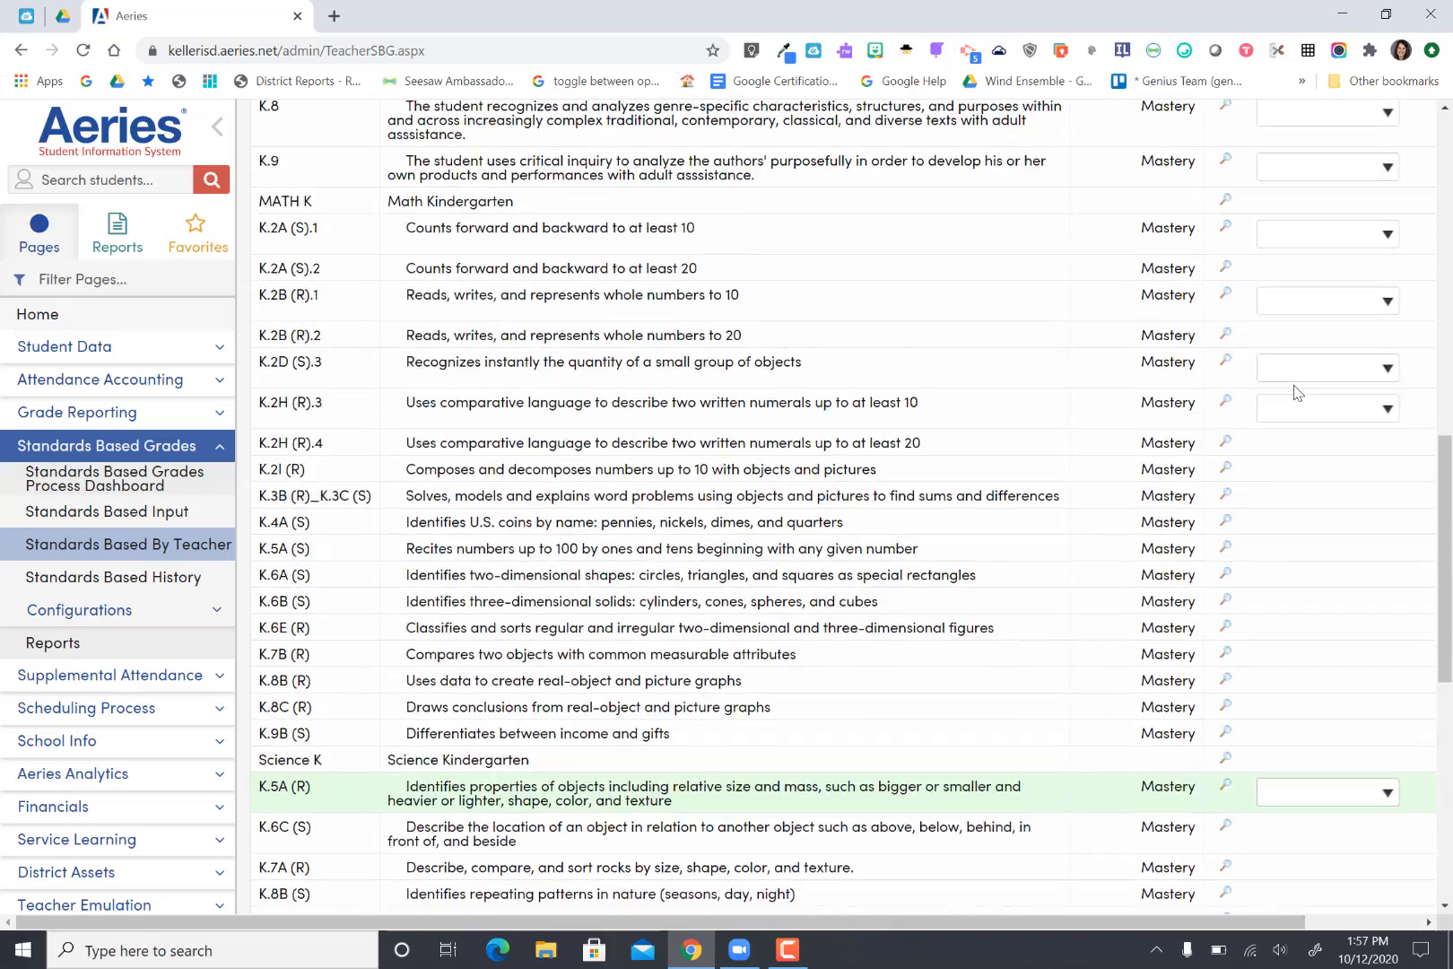
scroll(1294, 392, up, 4)
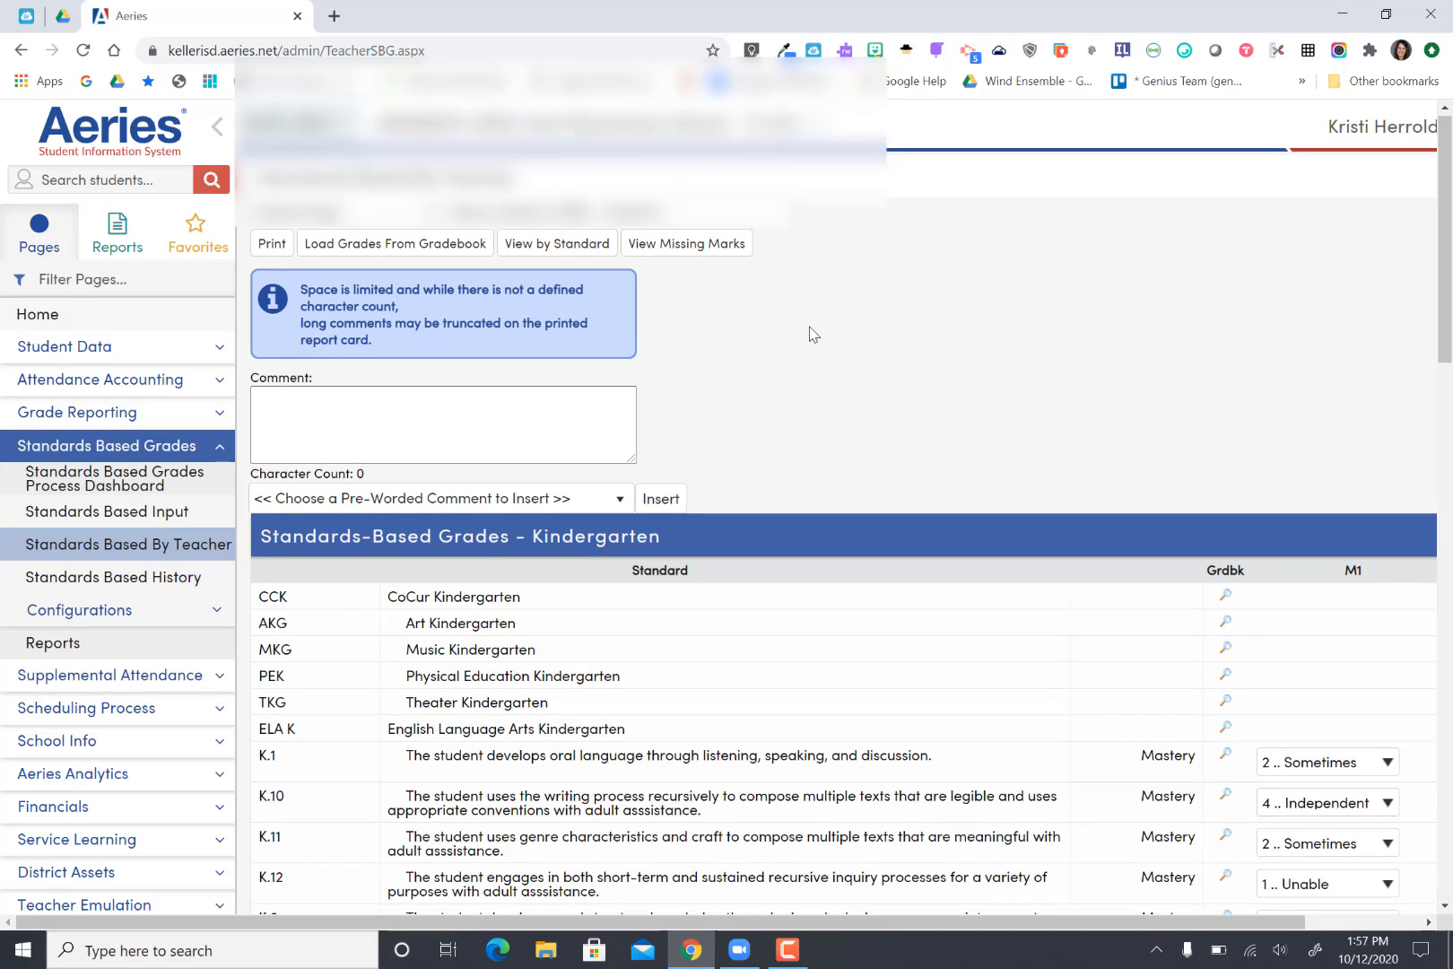
click(557, 244)
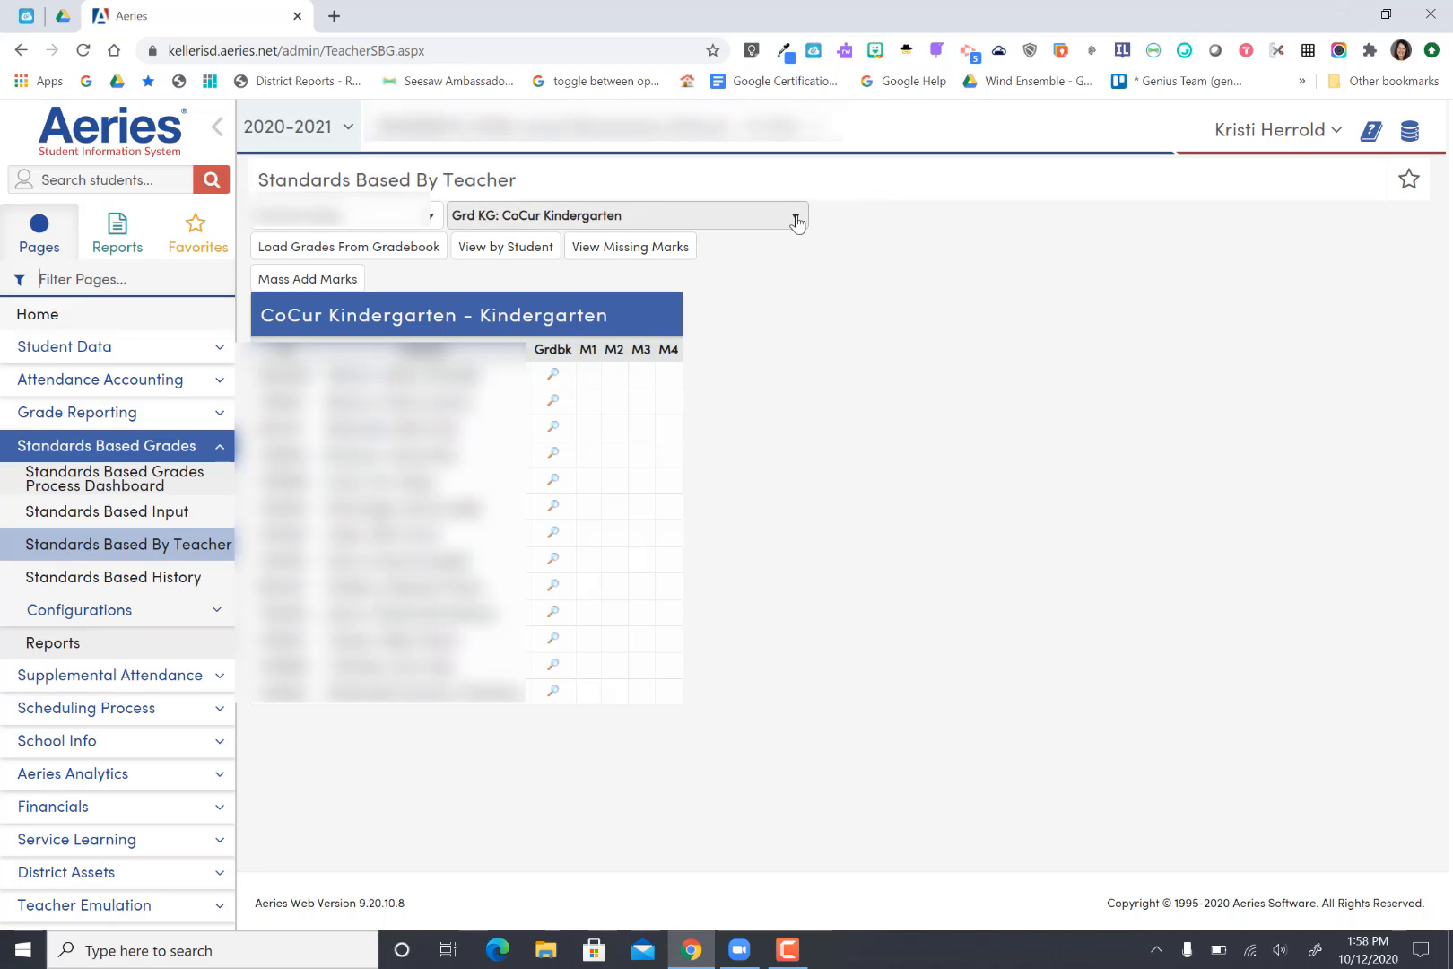
Step: Select the kindergarten standard on developing oral language through listening, speaking, and discussion
click(797, 222)
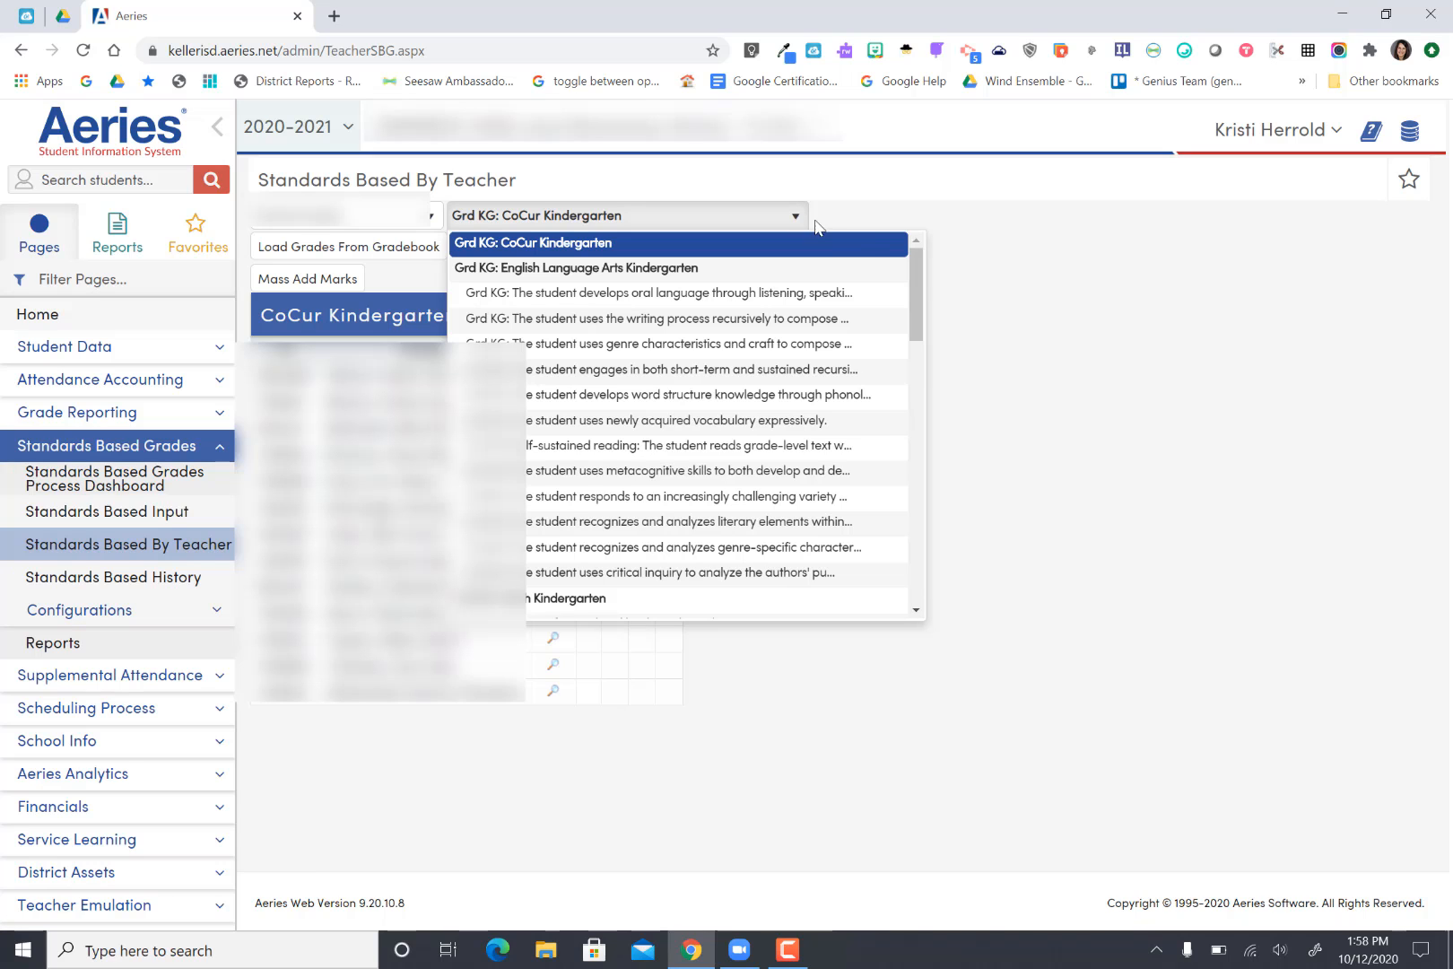
mouse_move(919, 281)
mouse_down()
mouse_move(925, 558)
mouse_move(918, 282)
mouse_up()
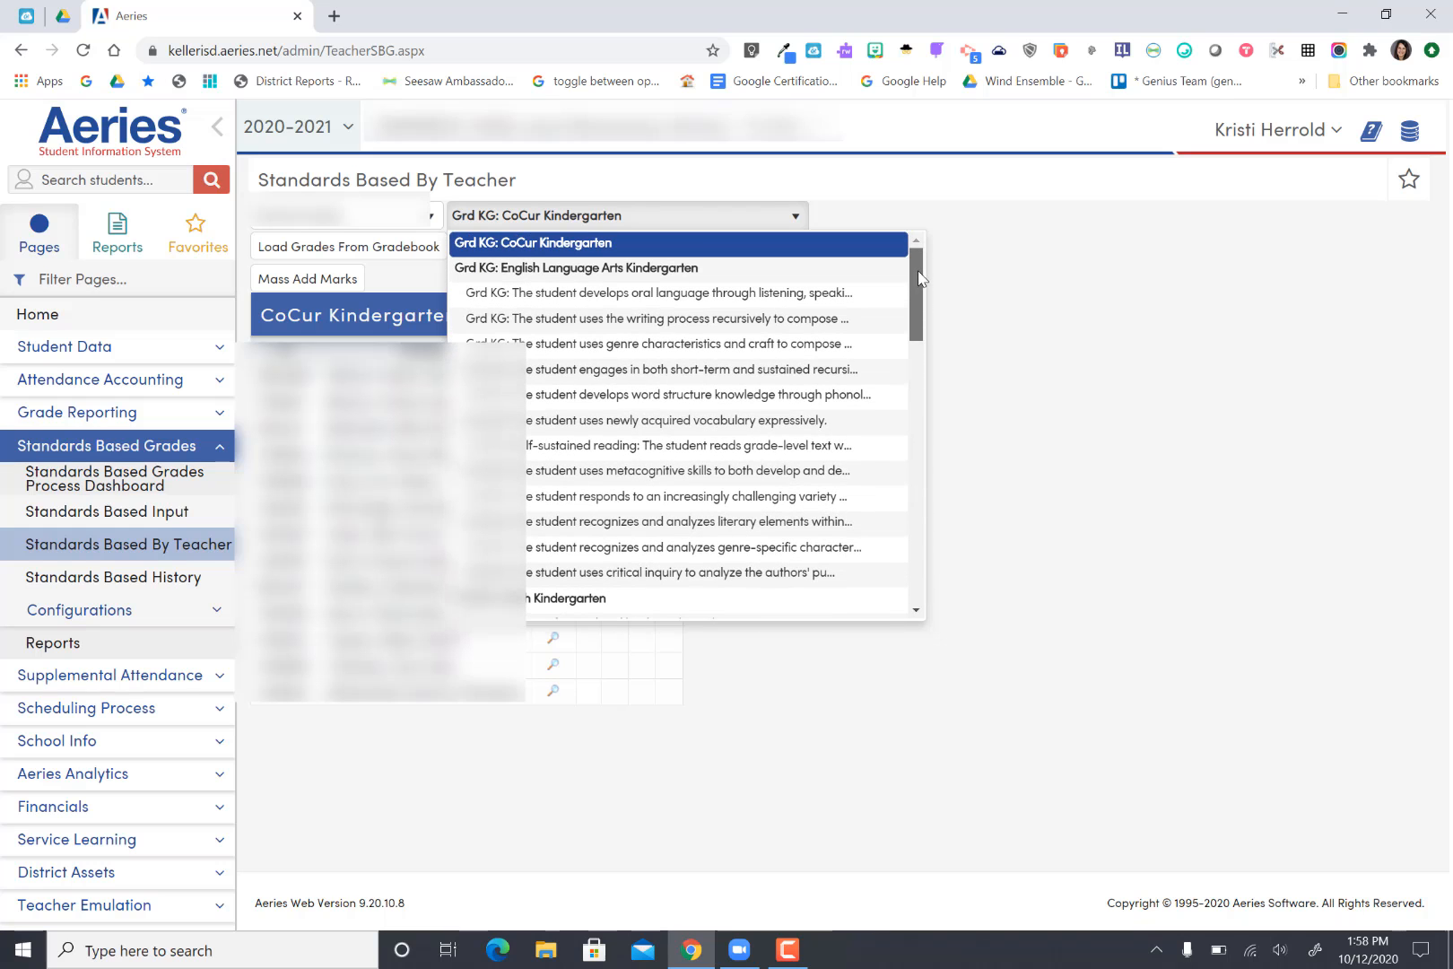
click(842, 293)
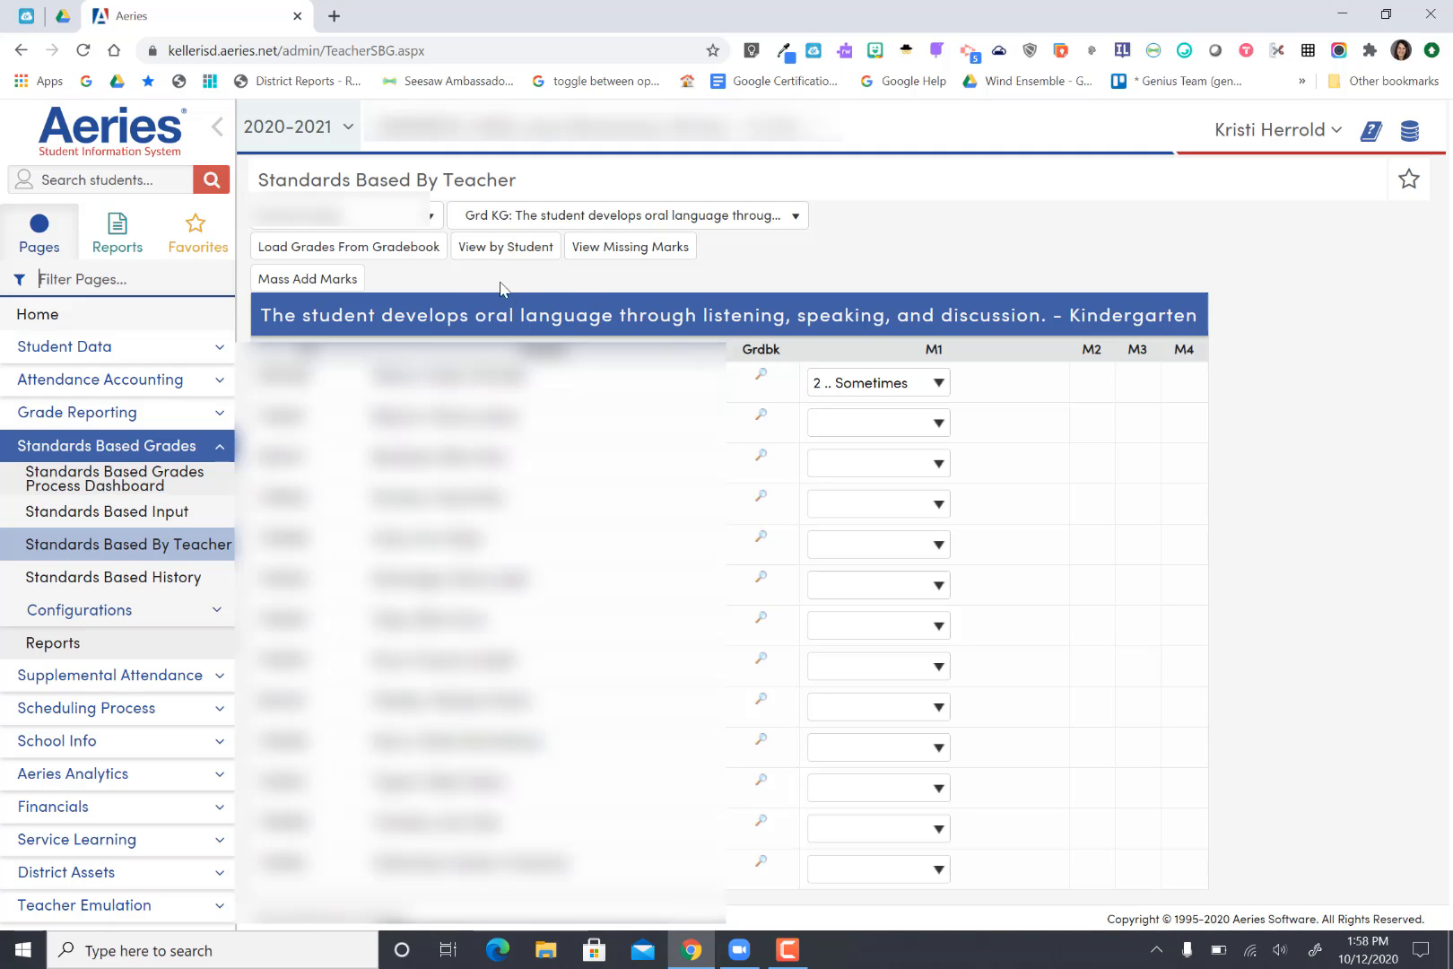
Step: Mass add the mark "3 .. Consistent" to all students, overriding existing values
click(337, 287)
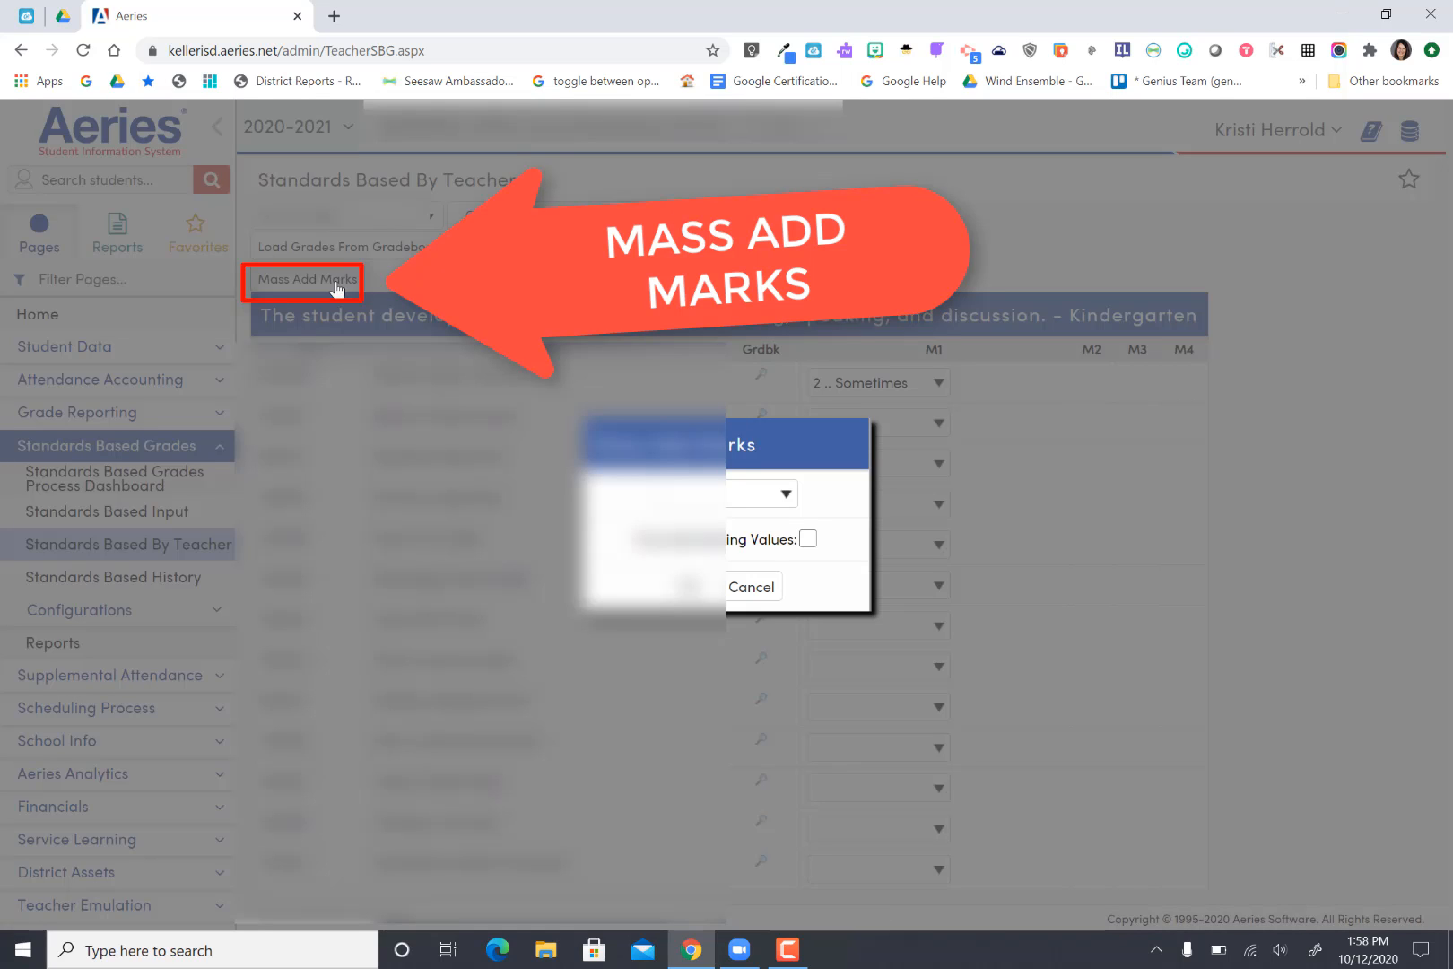
click(786, 493)
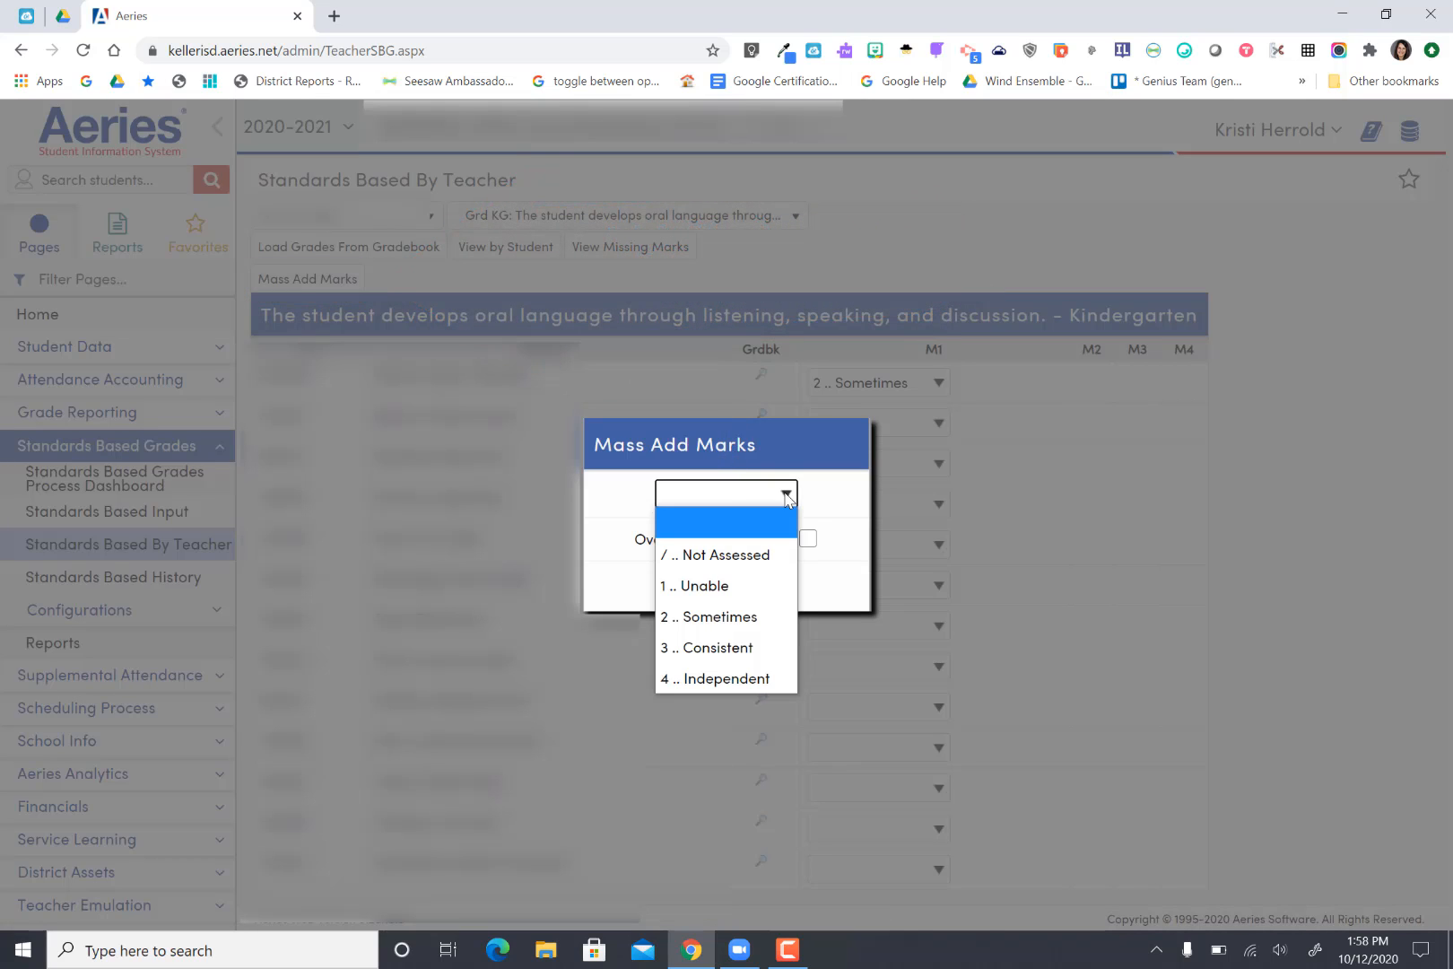
click(753, 648)
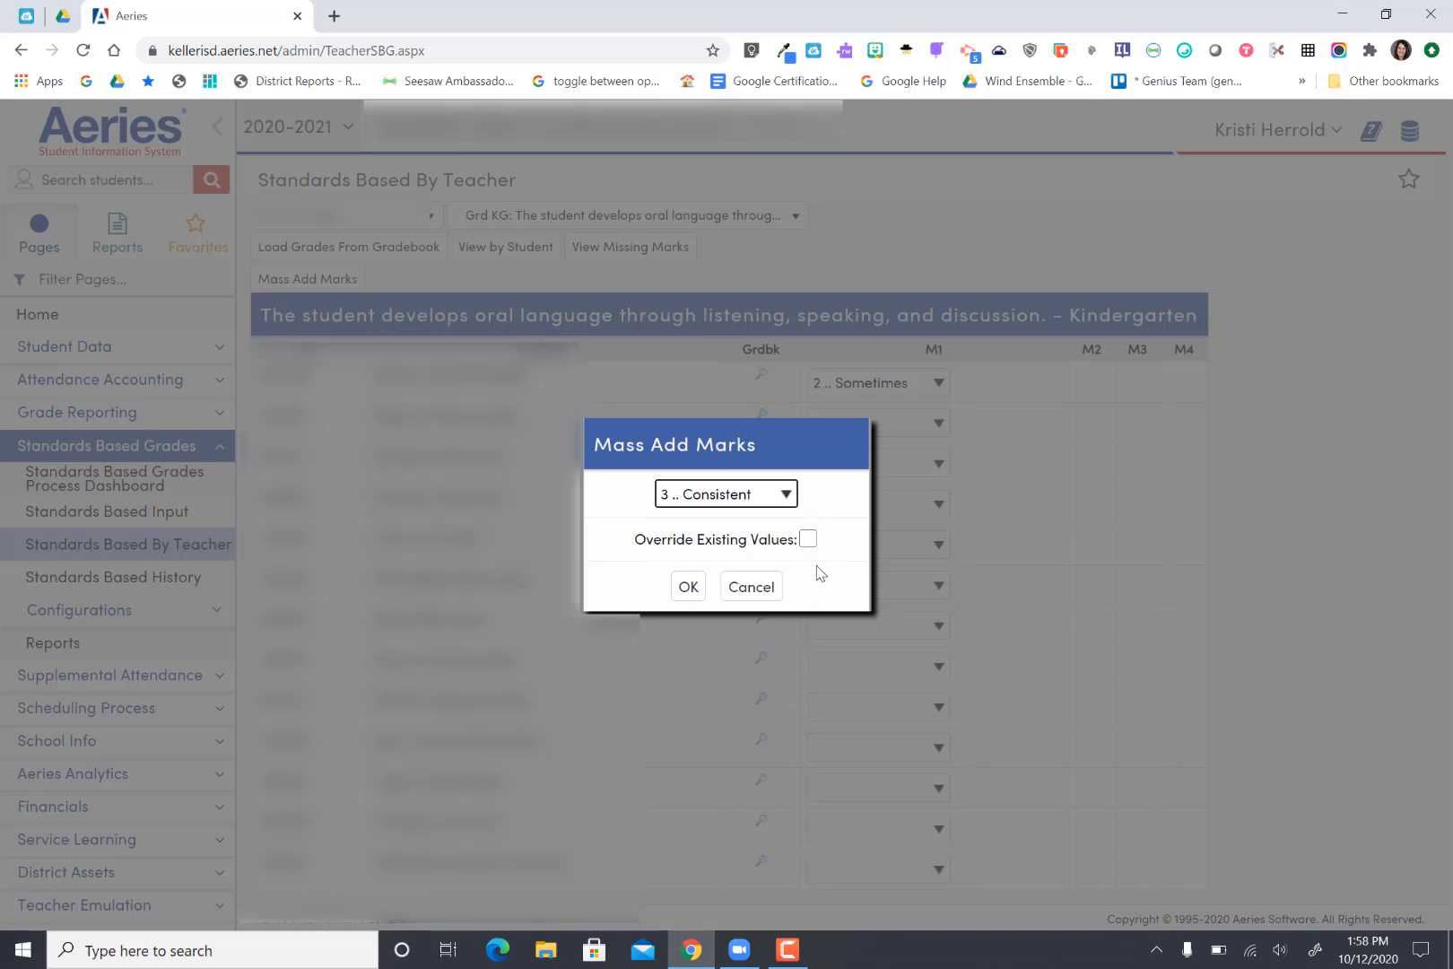
click(809, 539)
click(689, 598)
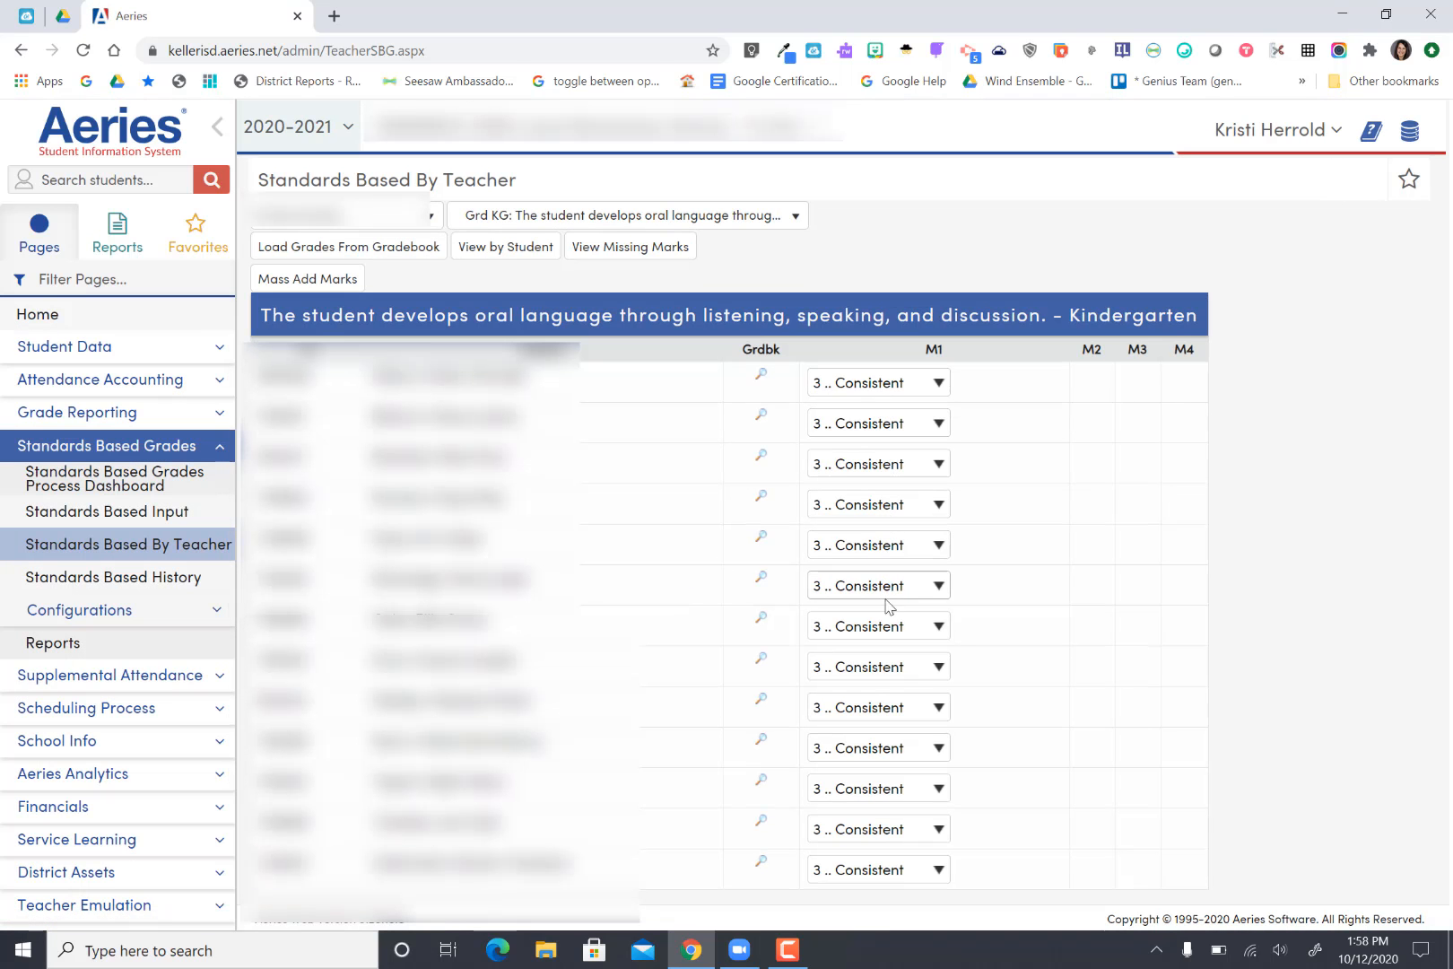
Step: Change individual marks: the first student to "2 .. Sometimes", the third and eighth students to "4 .. Independent"
click(938, 387)
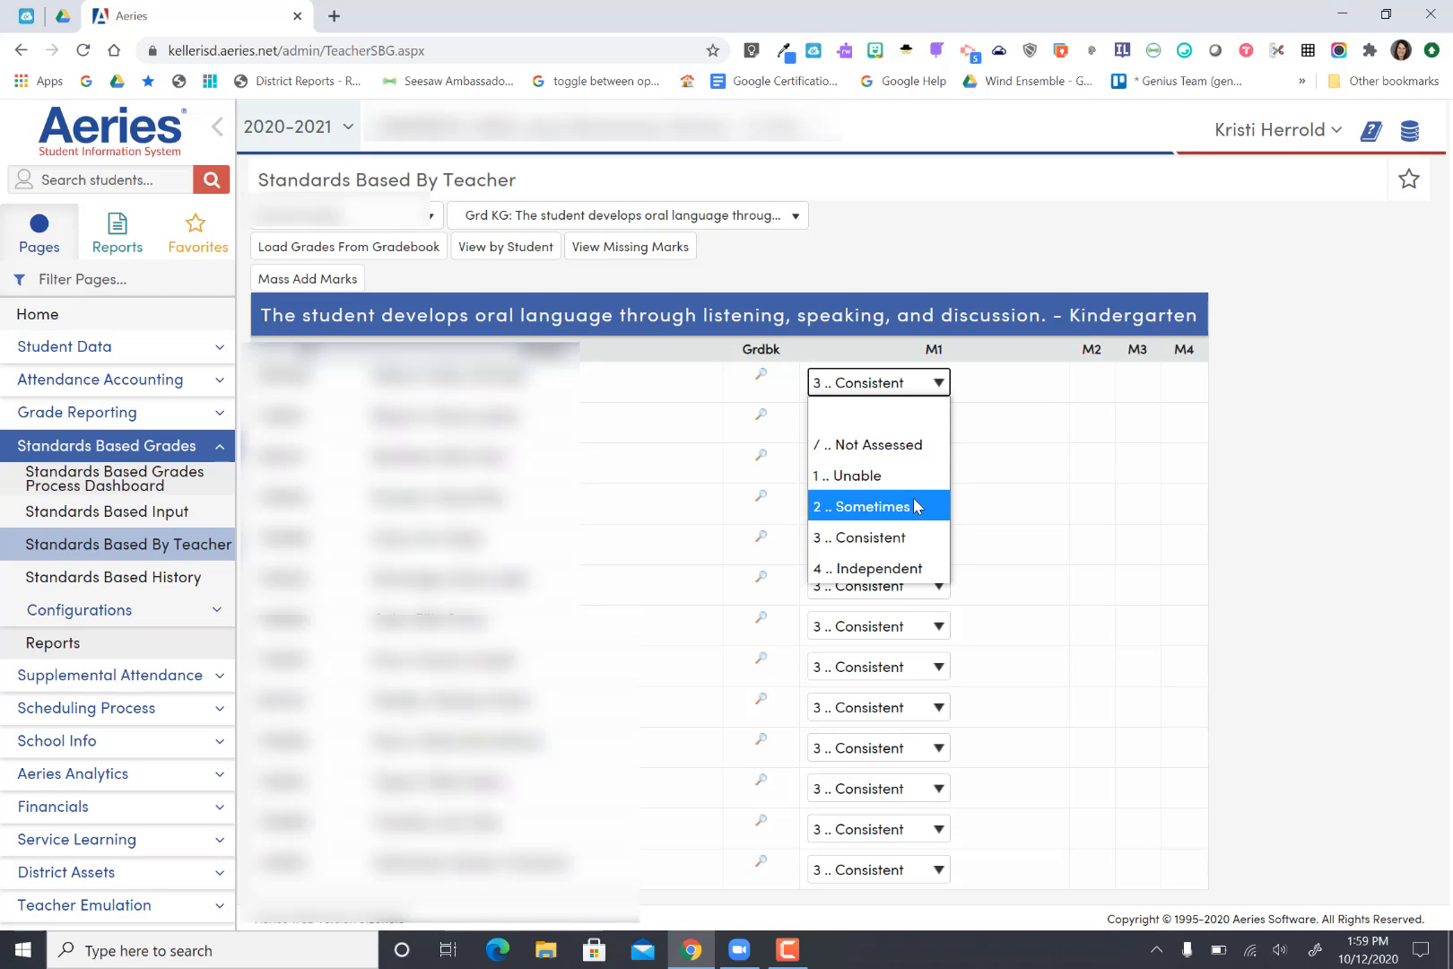
click(916, 507)
click(939, 473)
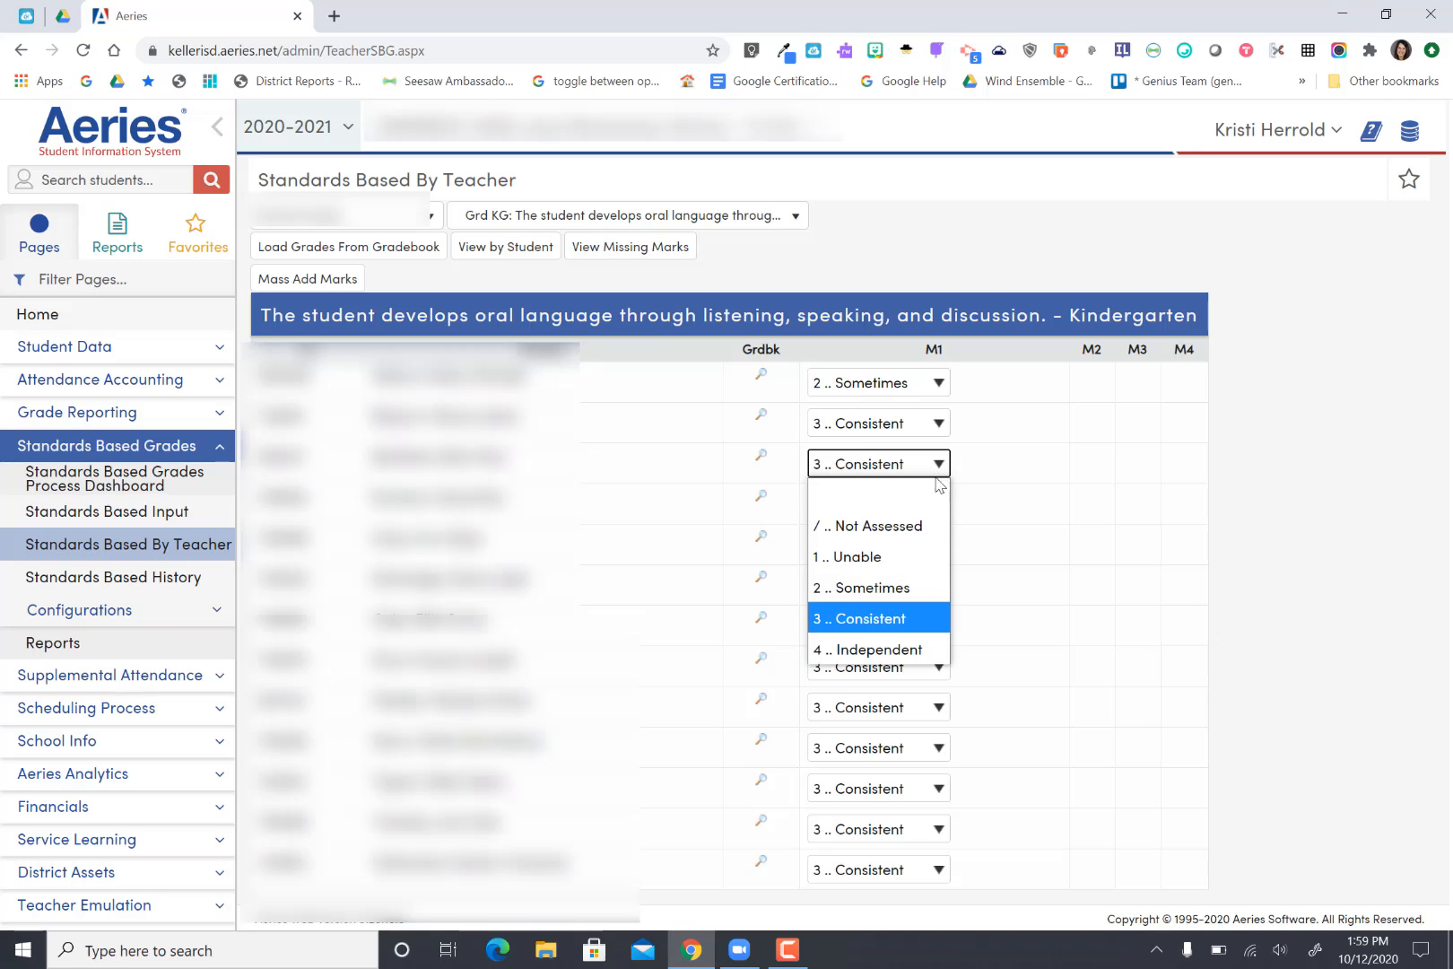
click(908, 649)
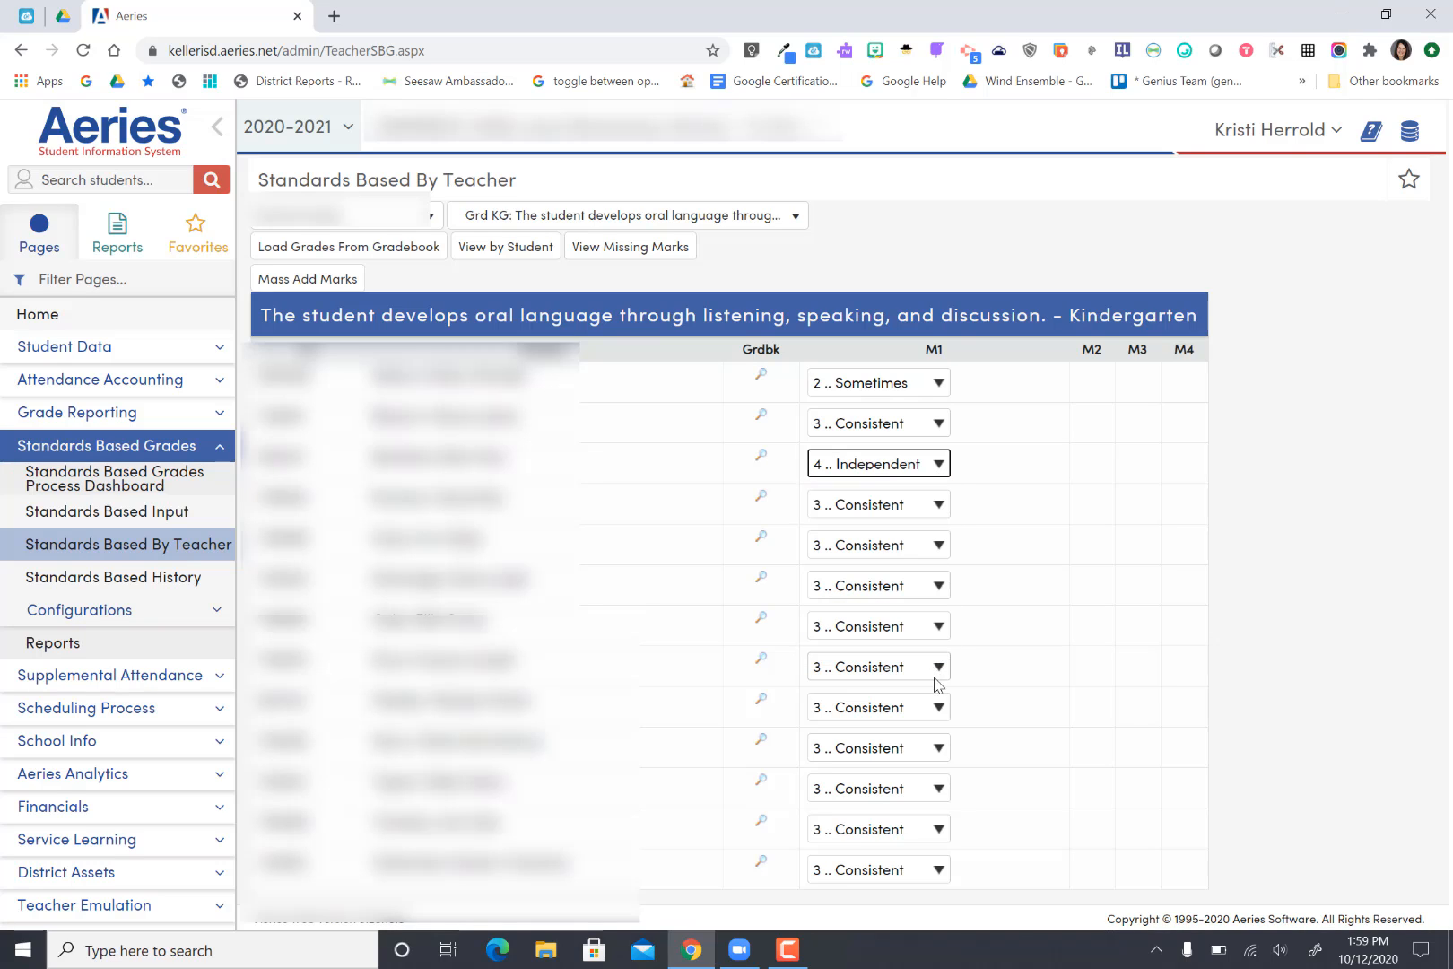
click(939, 674)
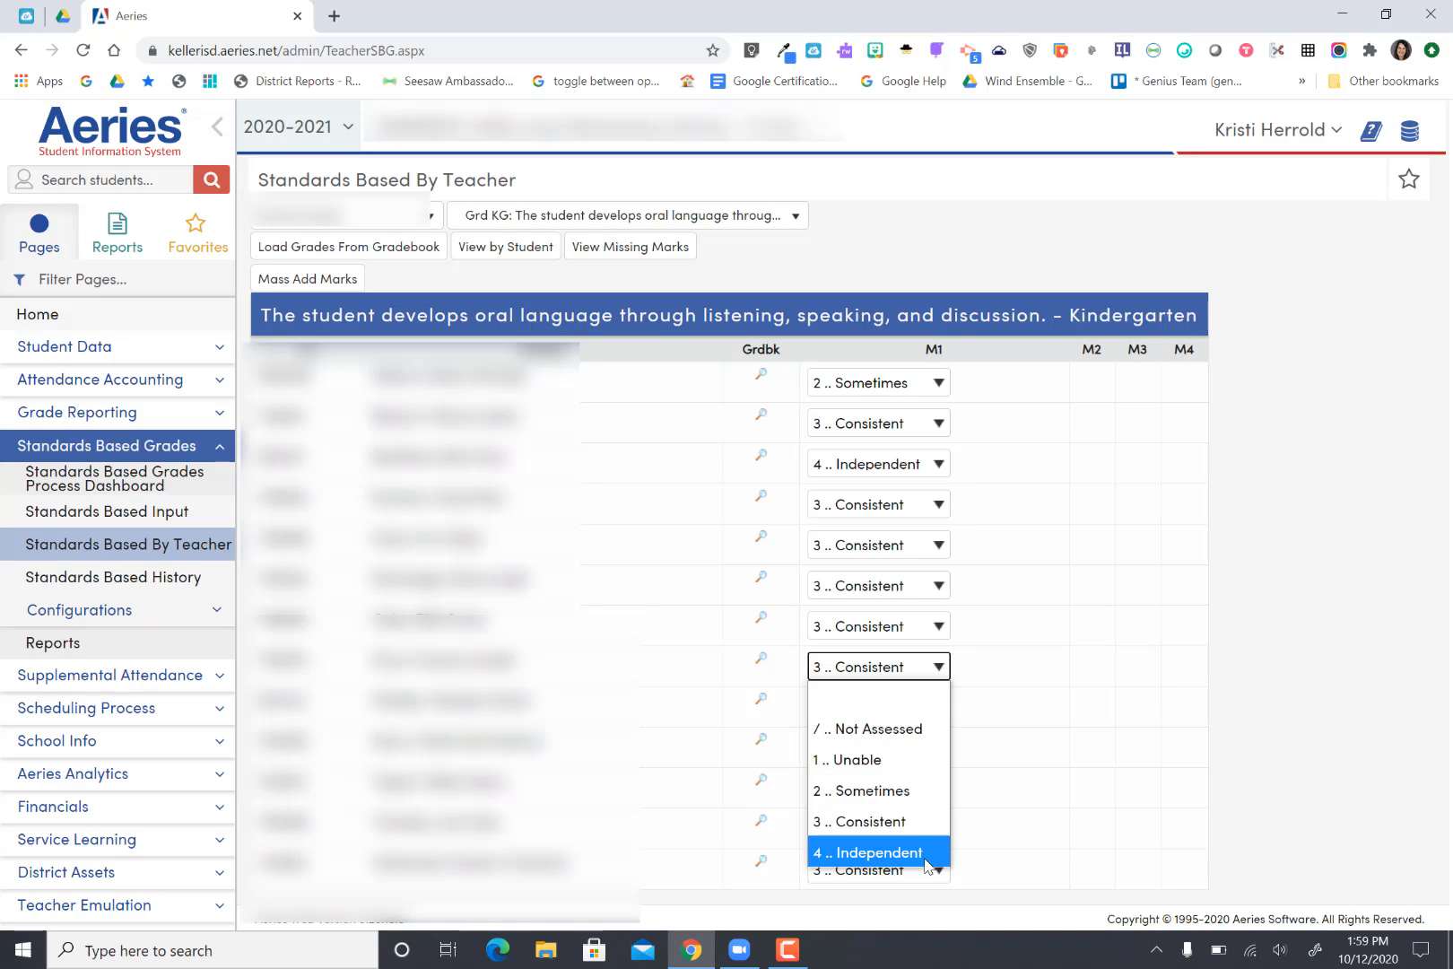
click(928, 854)
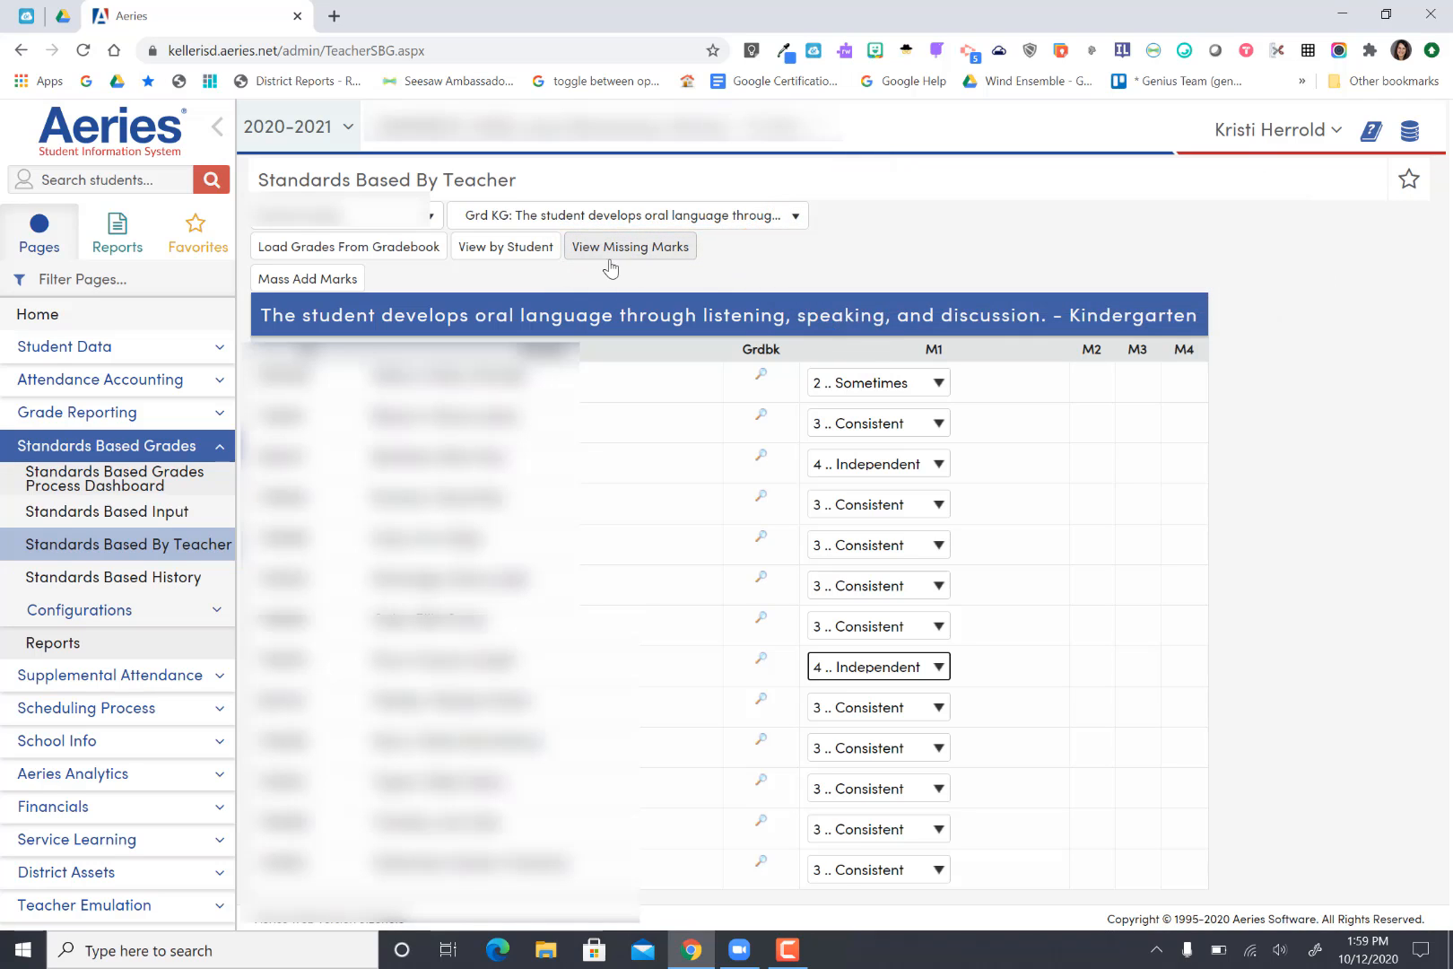
Step: Switch to viewing by student, review the missing marks list, and return to the student view
click(514, 250)
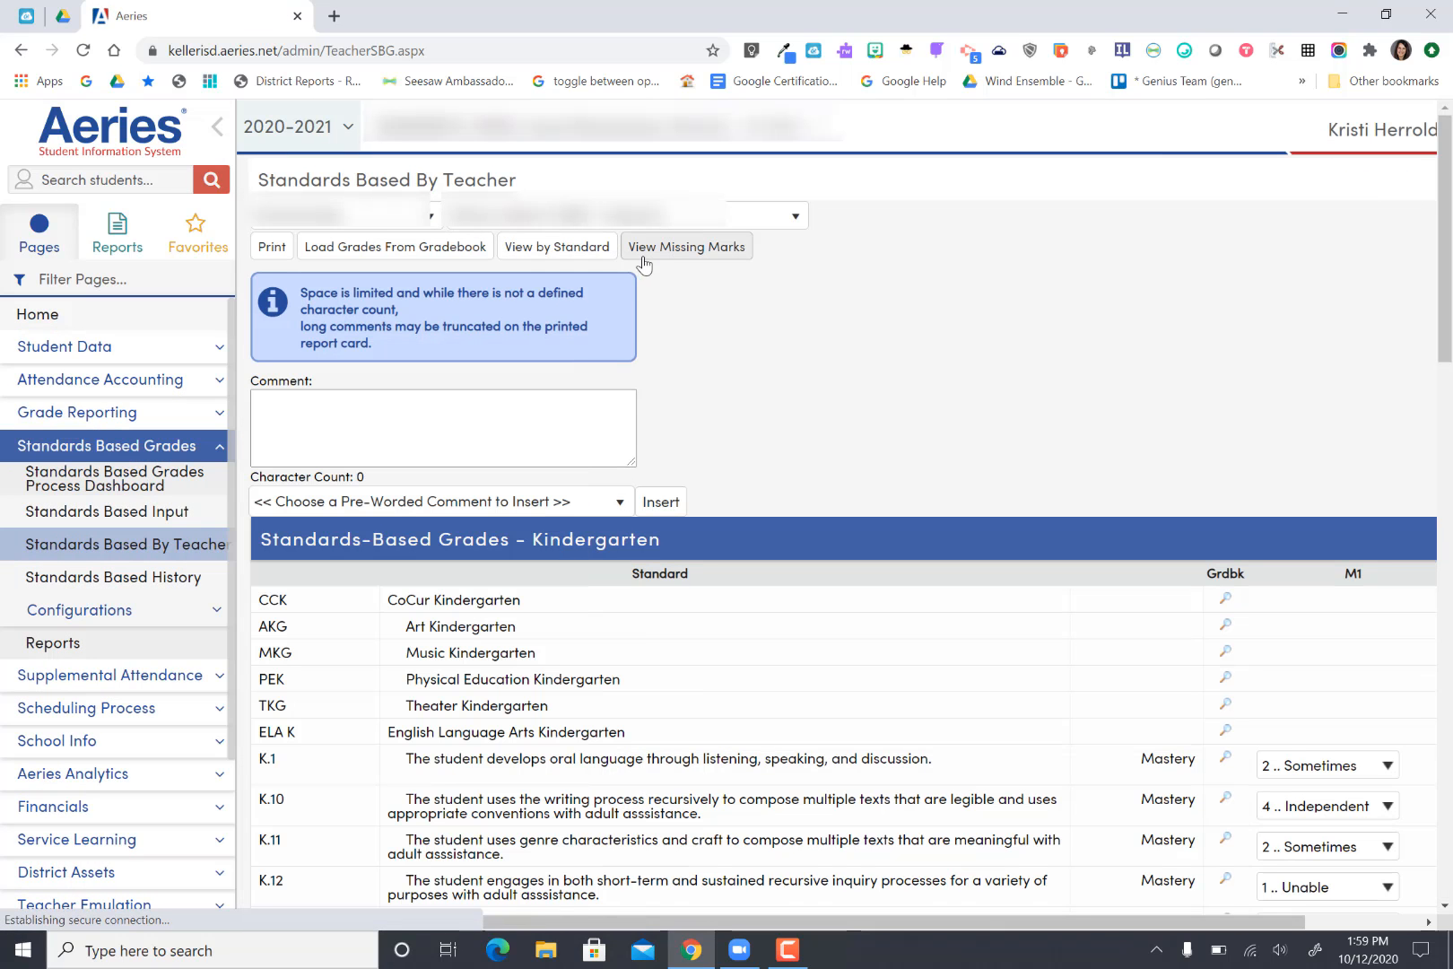
click(684, 256)
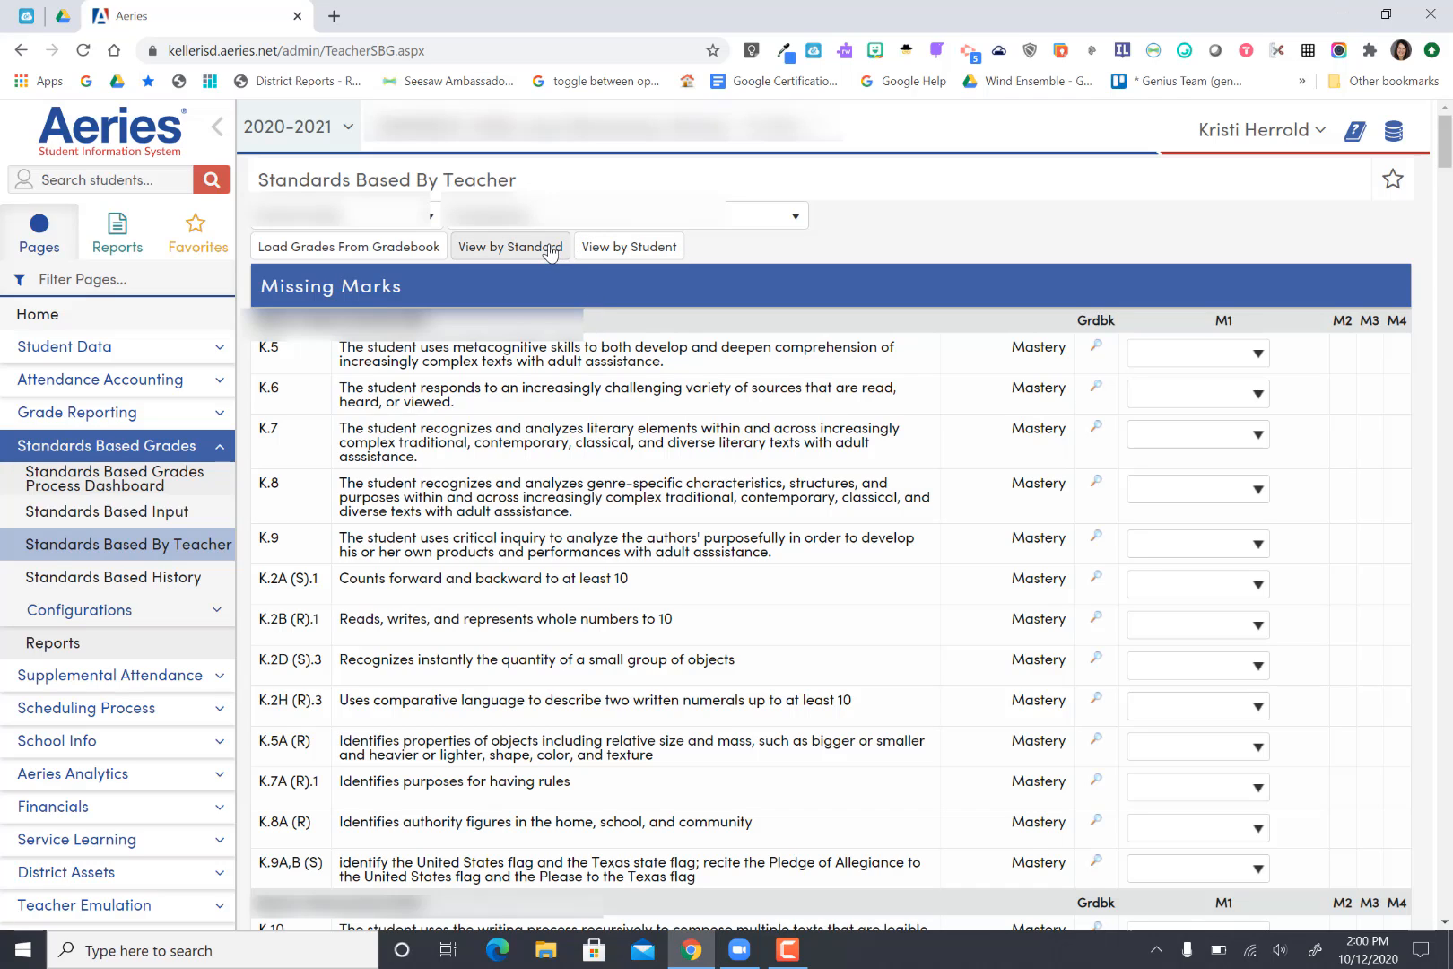
click(617, 254)
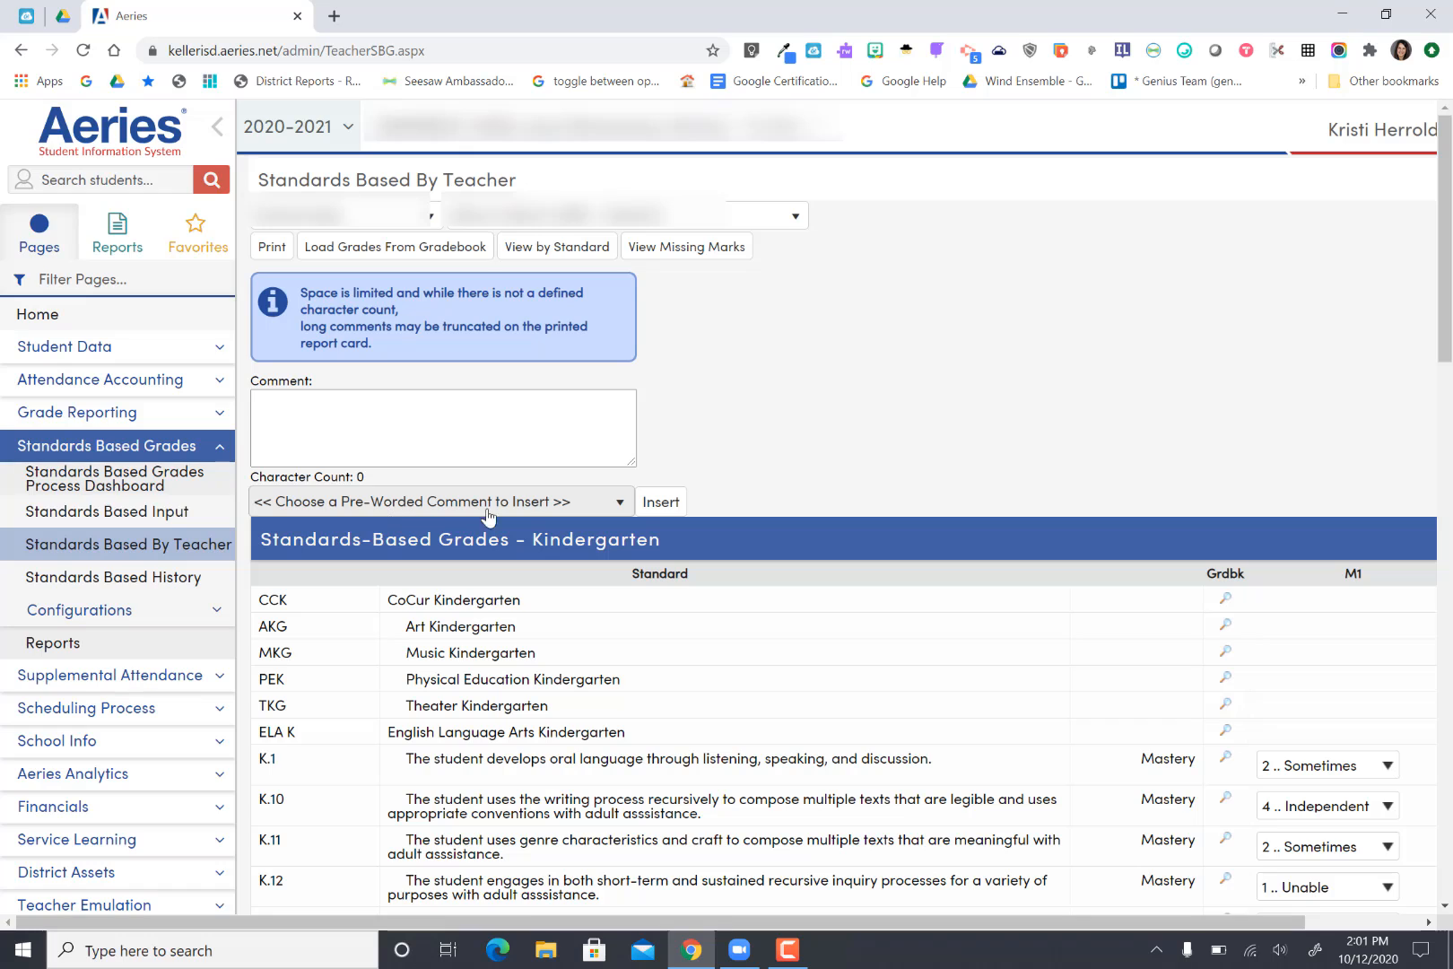
Step: Insert the pre-worded comment "Cooperative" into the student's comment box
click(619, 503)
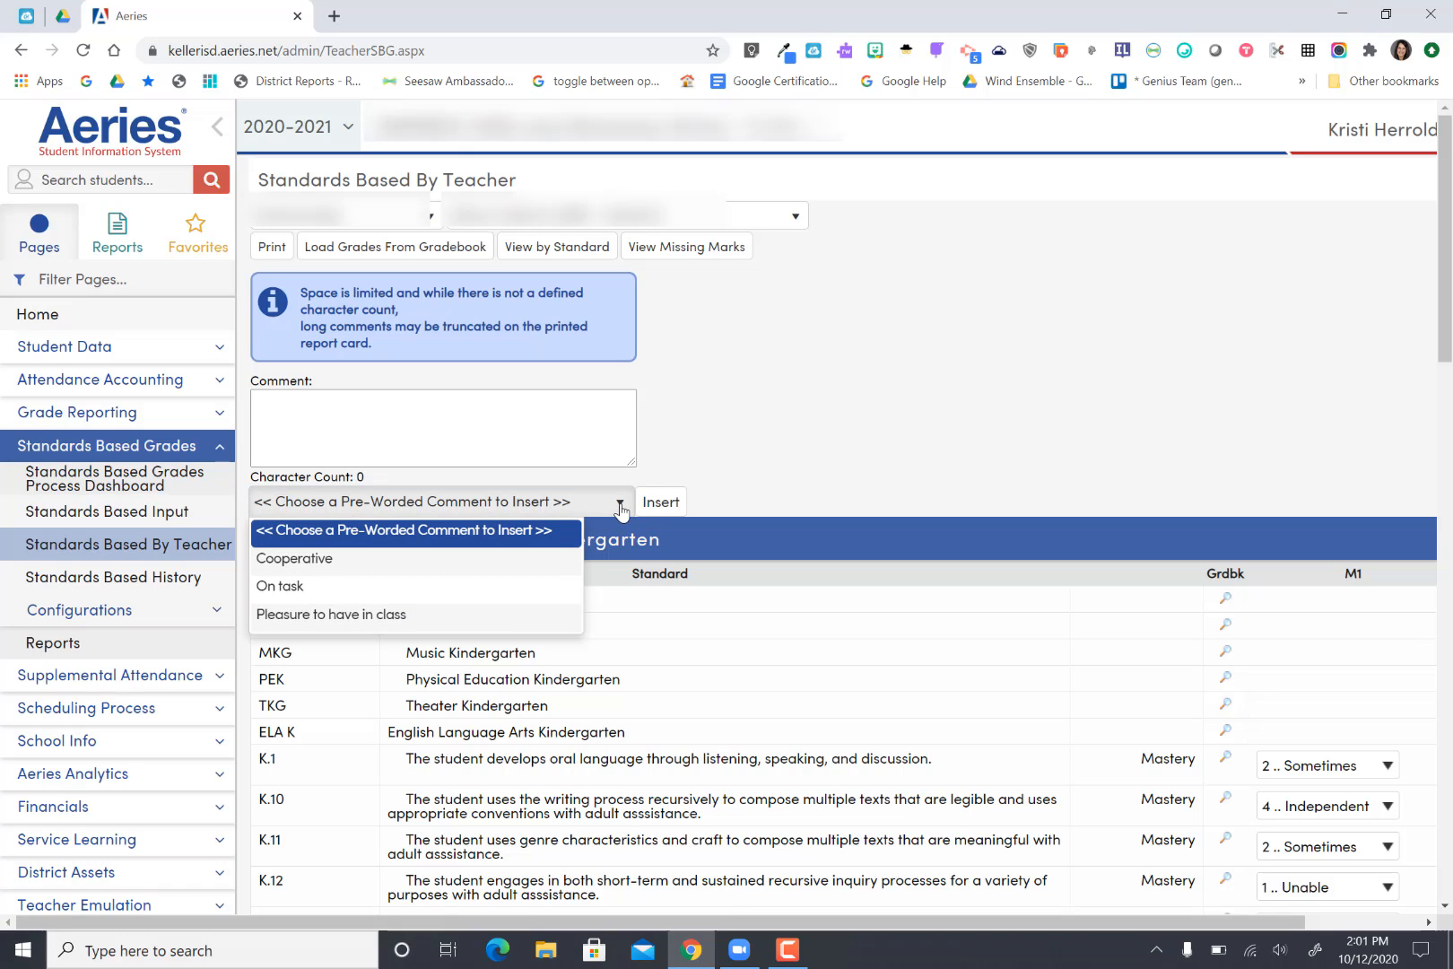
click(523, 561)
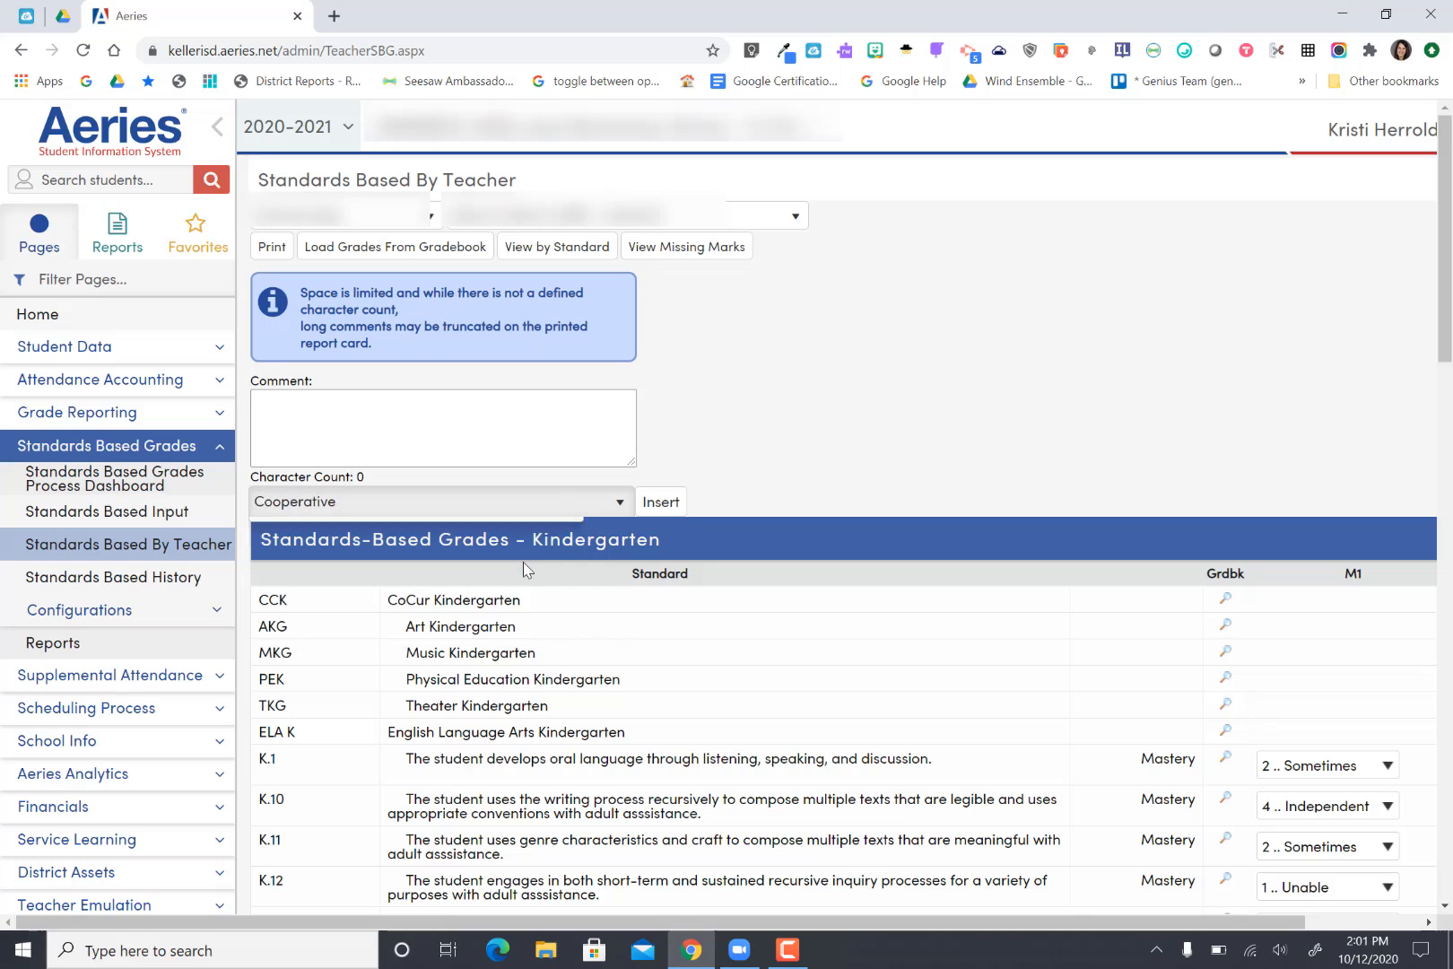
click(654, 506)
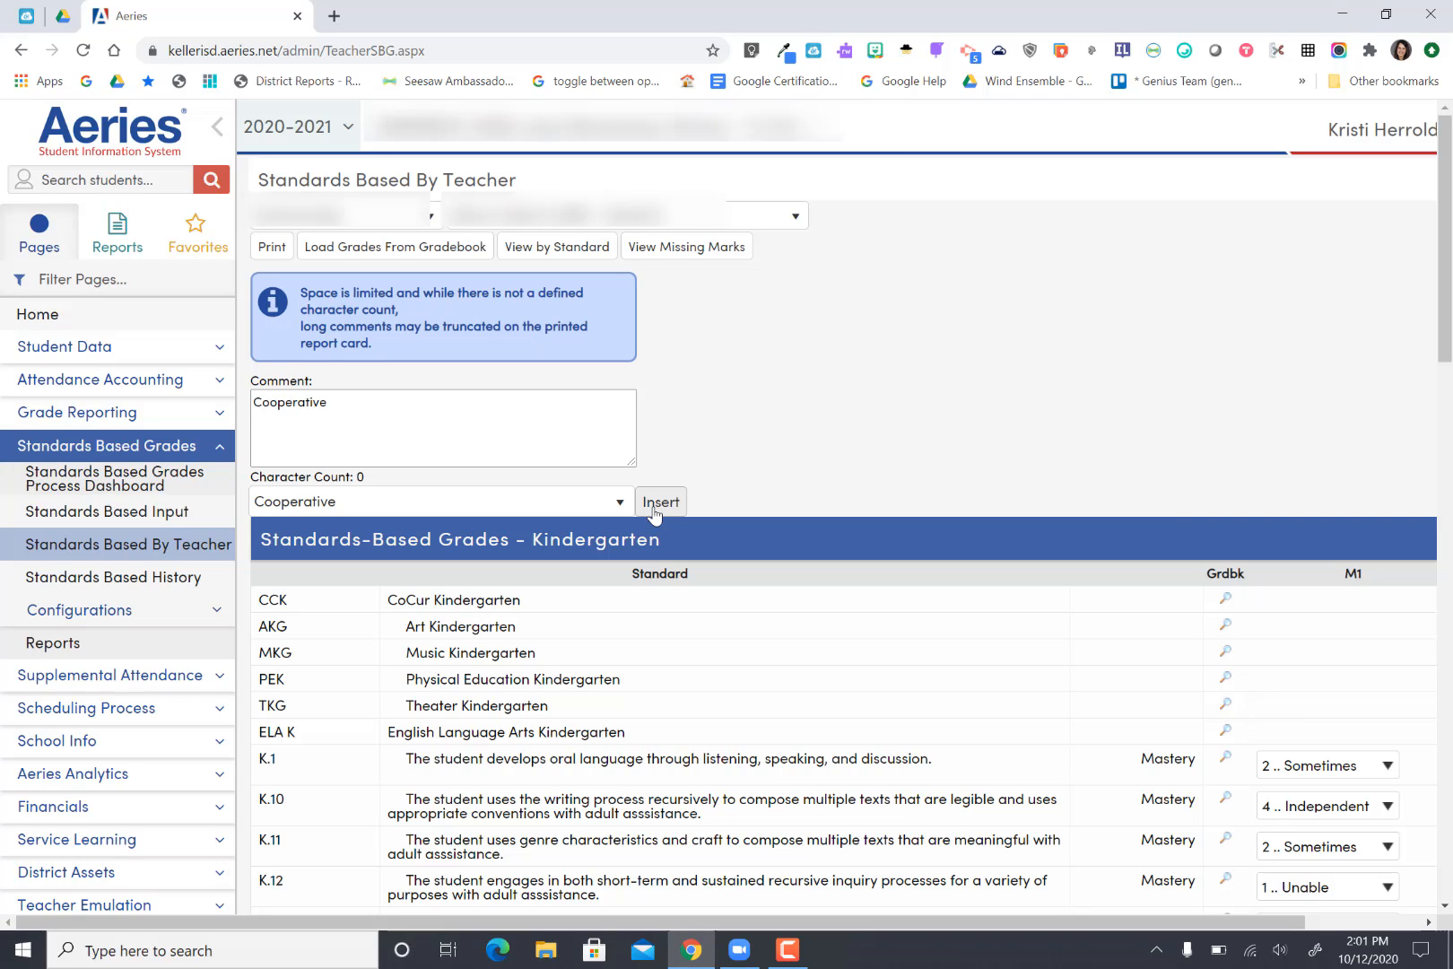
Step: Add a comment line with the student's first name followed by "is a cooperative student who gets along well with others."
click(399, 441)
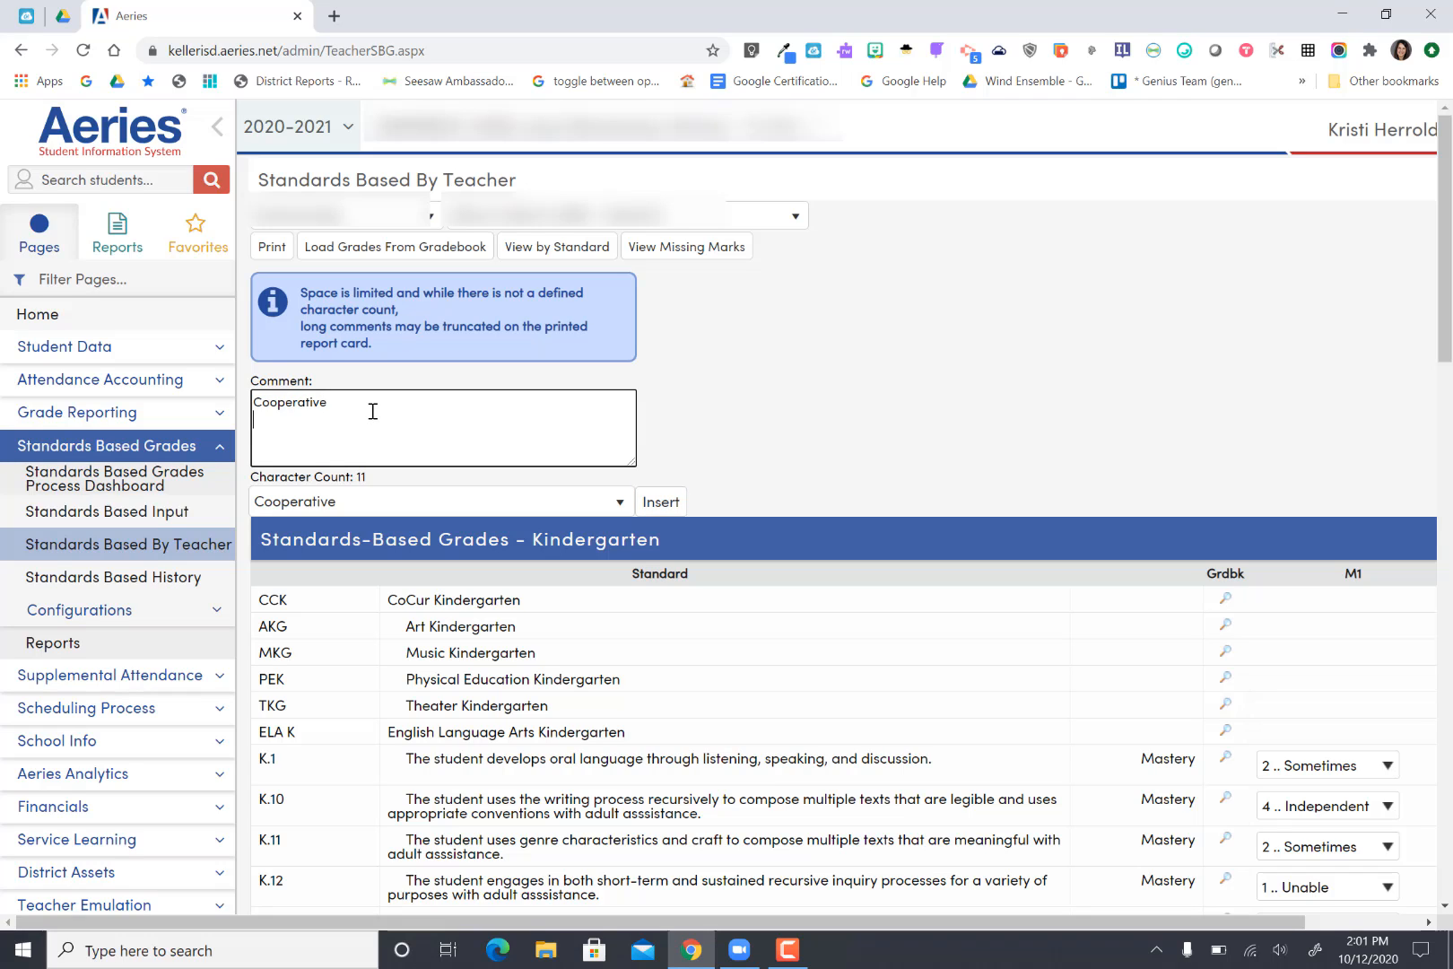
text(Kailey)
text(is a cooperative student who )
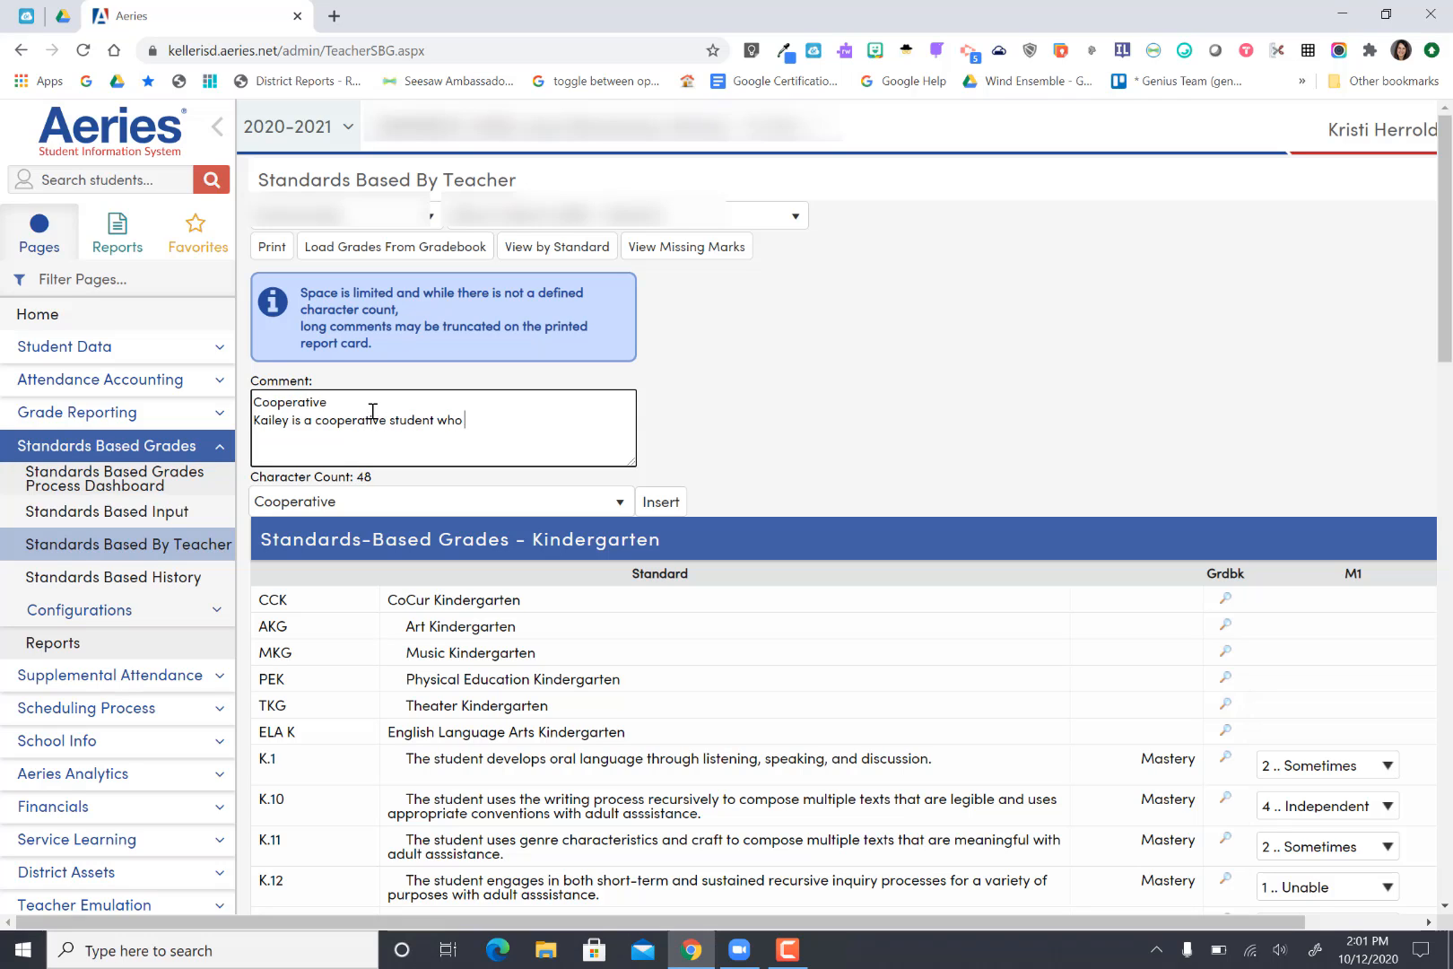
text(gets along well with others.)
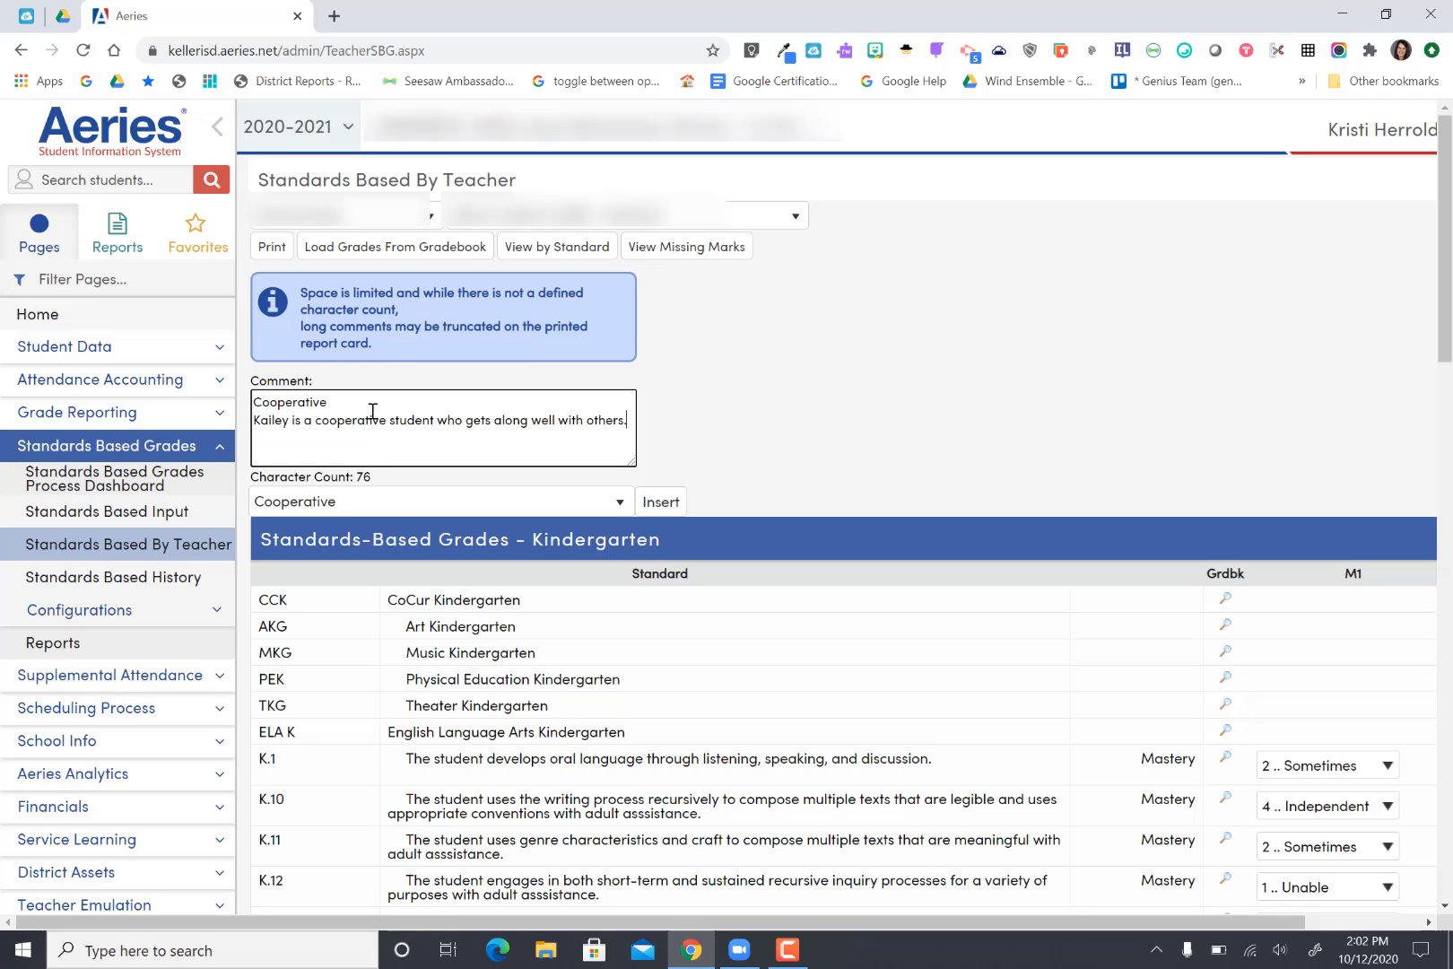
click(788, 949)
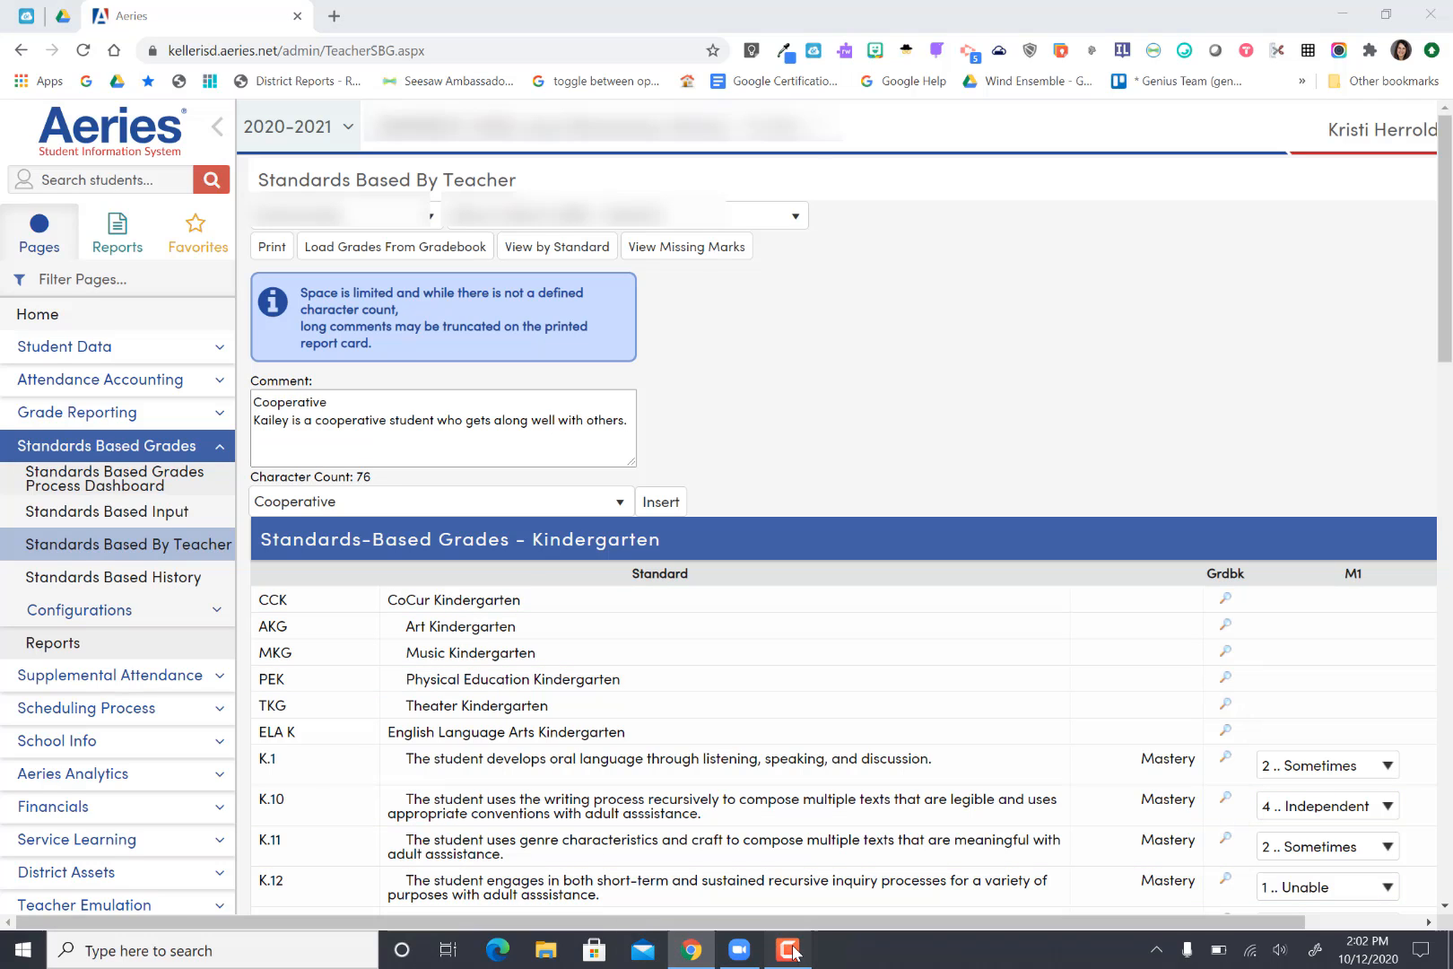
click(607, 838)
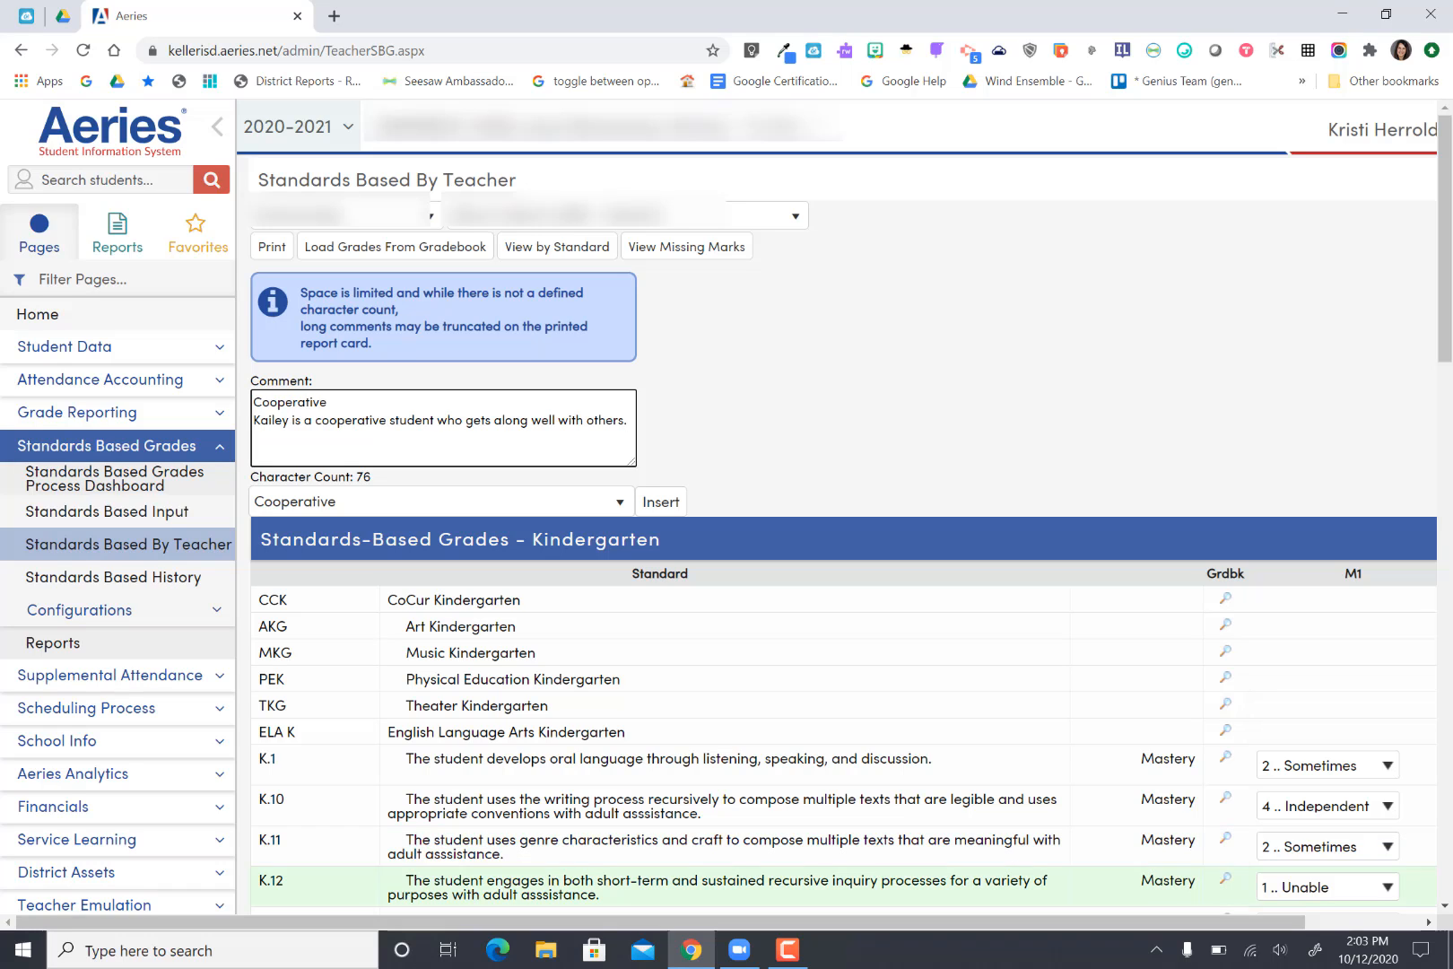
click(793, 960)
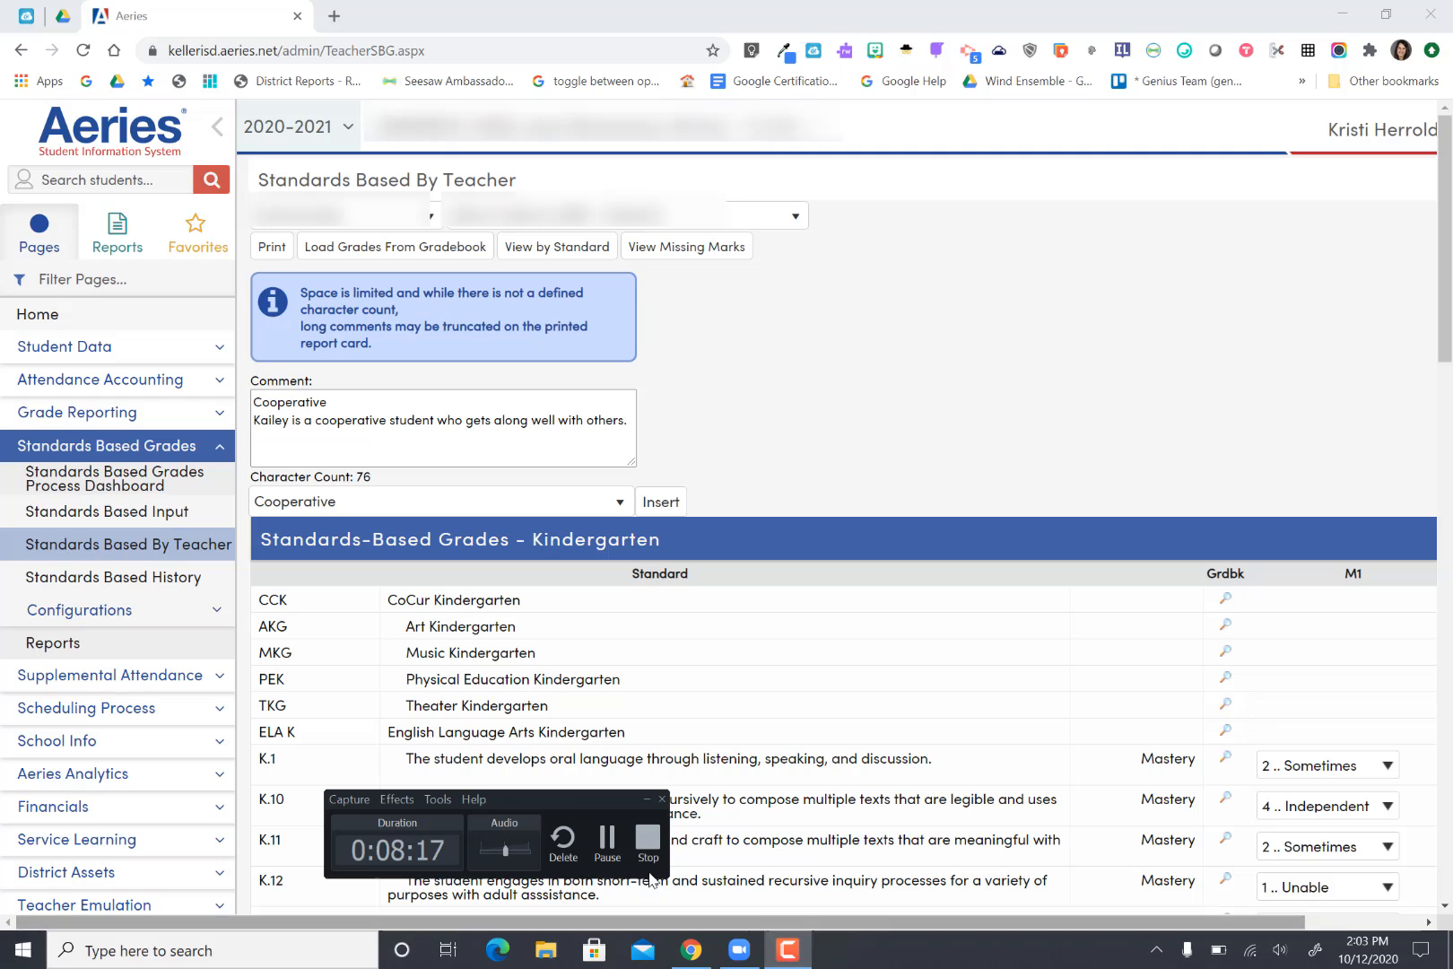